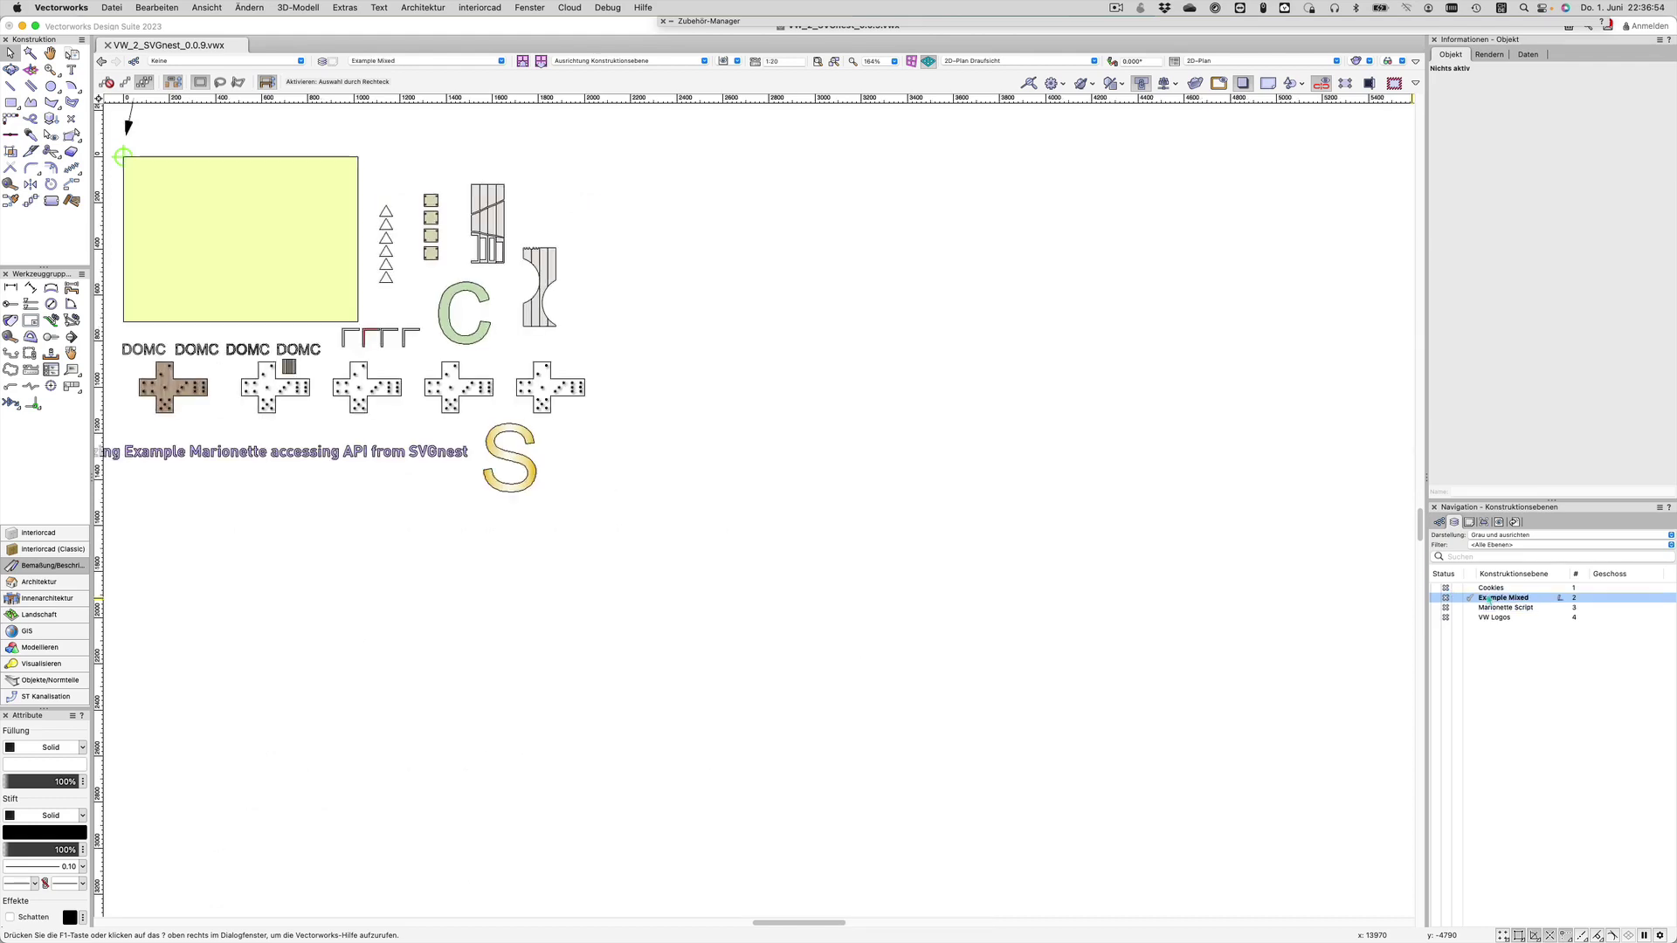
# Marquee-select the example shapes and move them up and left beside the yellow bin rectangle
pyautogui.click(636, 420)
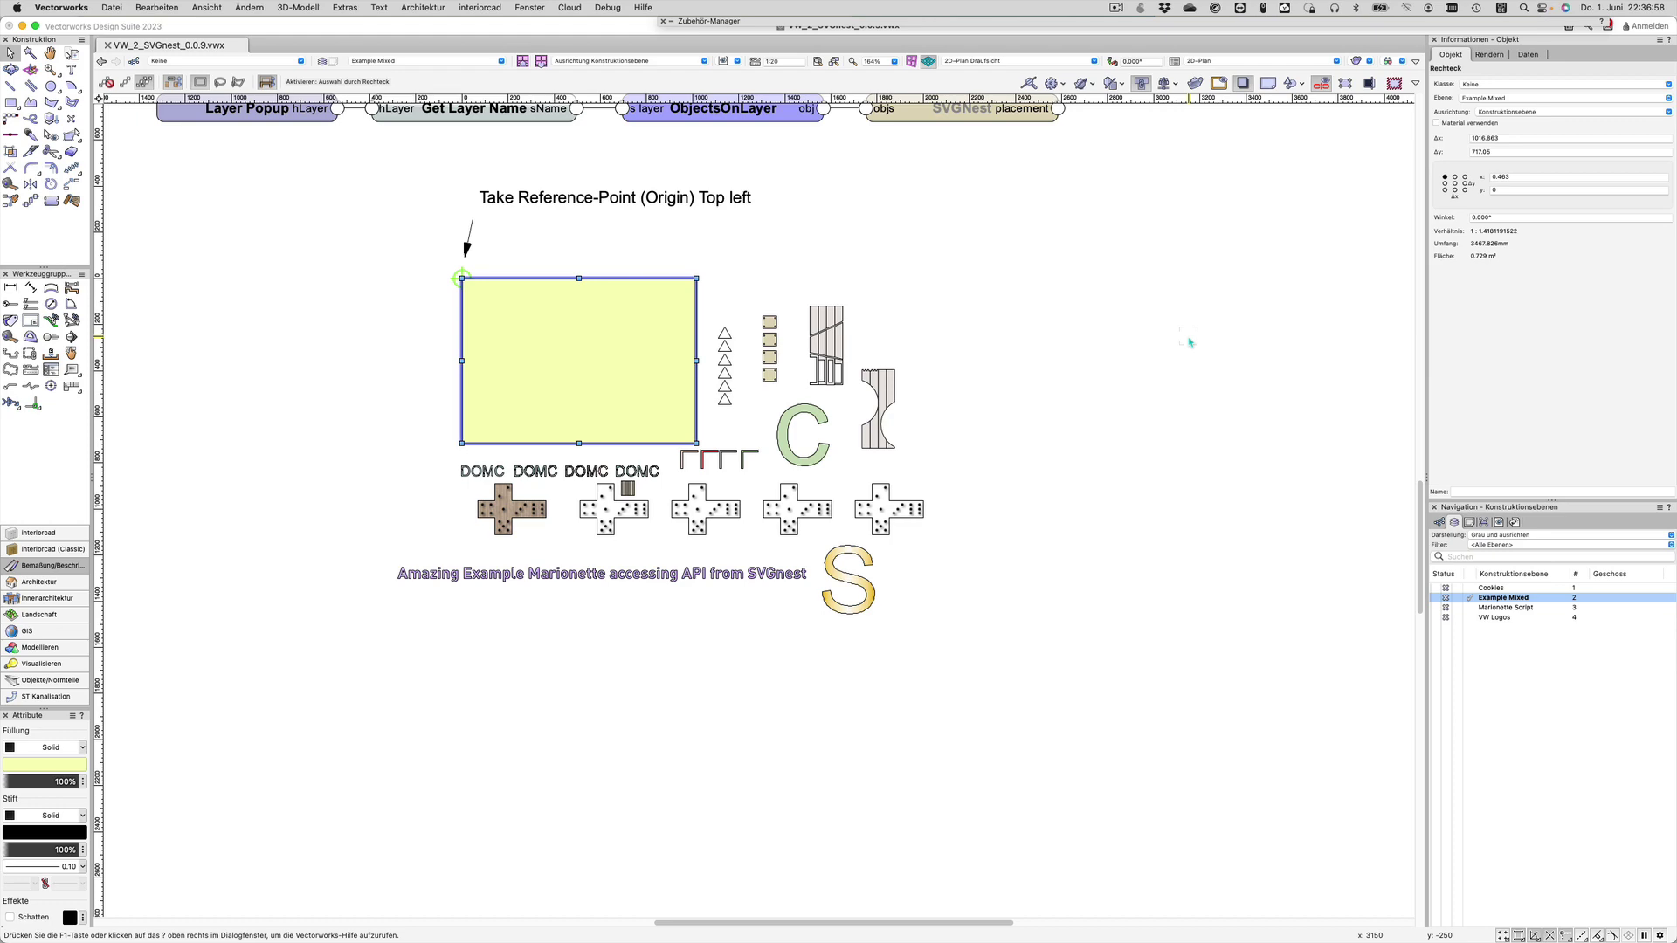
pyautogui.moveTo(1061, 297)
pyautogui.mouseDown()
pyautogui.moveTo(334, 704)
pyautogui.moveTo(365, 696)
pyautogui.mouseUp()
pyautogui.click(1114, 598)
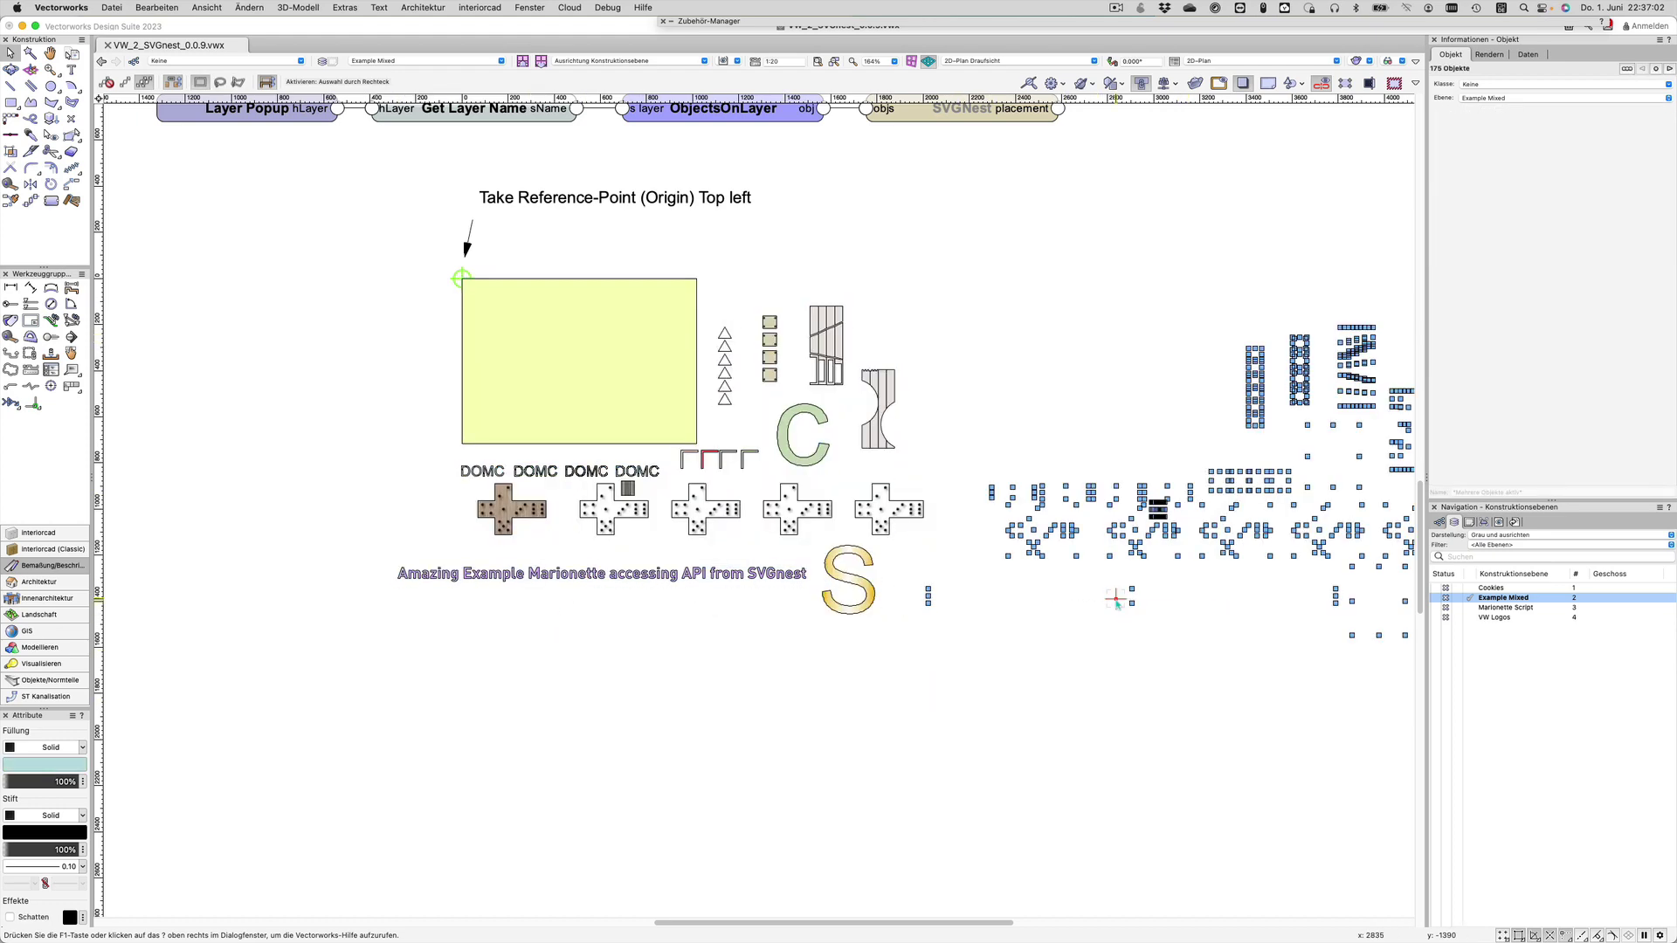
pyautogui.moveTo(1113, 599); pyautogui.dragTo(682, 668)
pyautogui.click(797, 315)
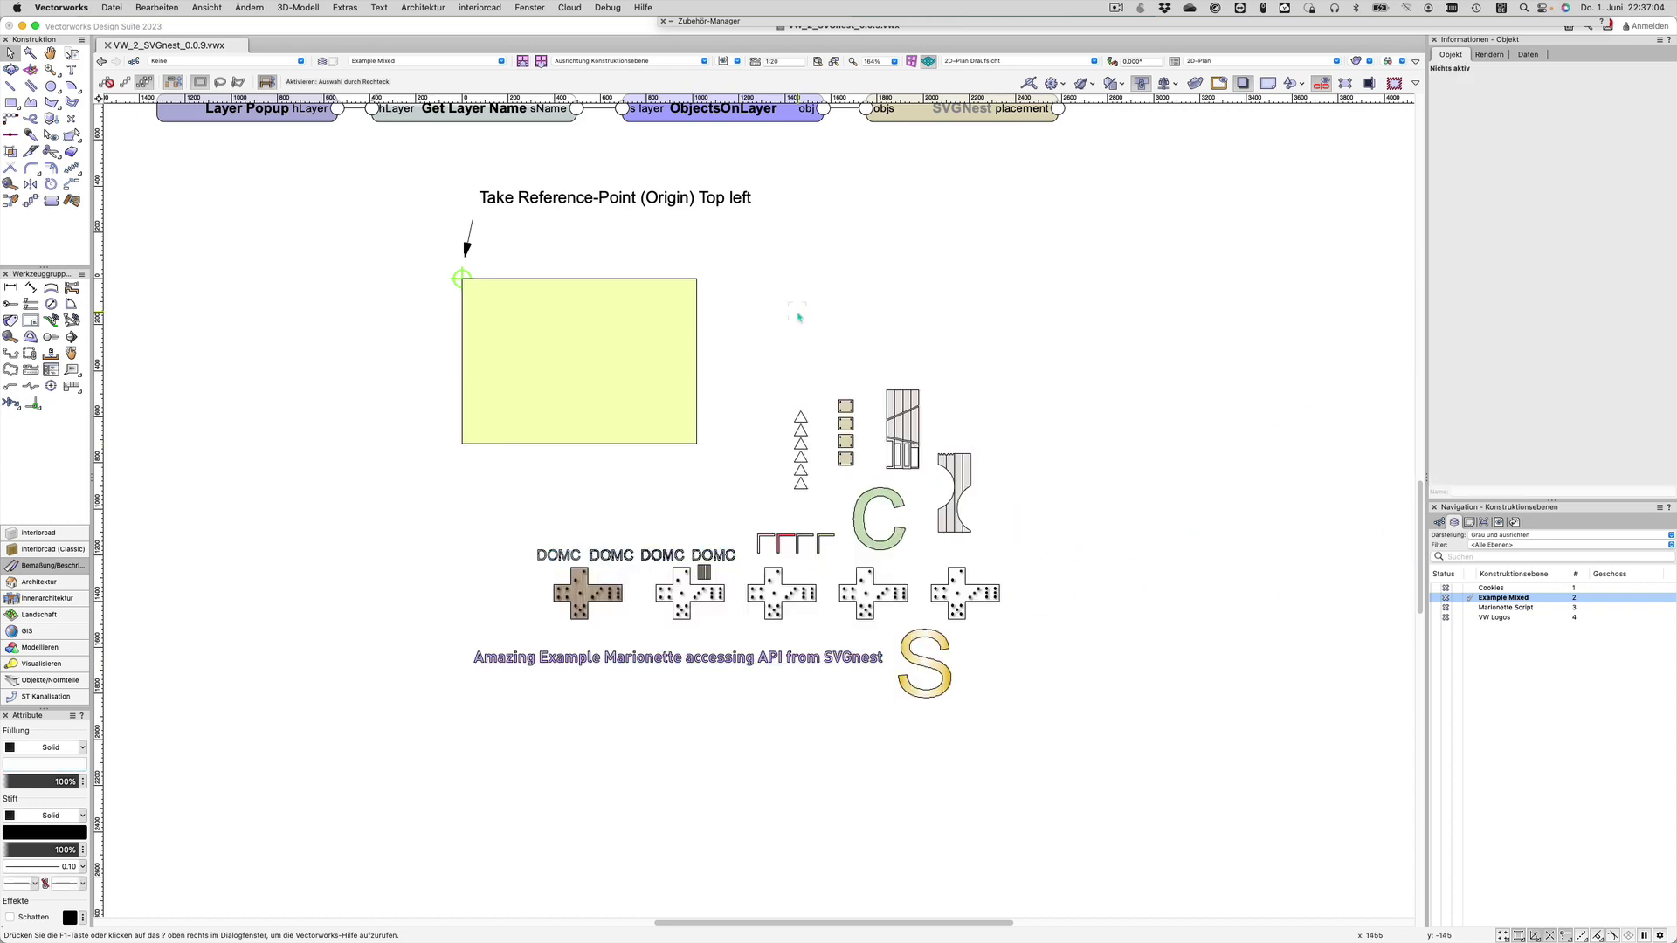
pyautogui.moveTo(1085, 355); pyautogui.dragTo(393, 846)
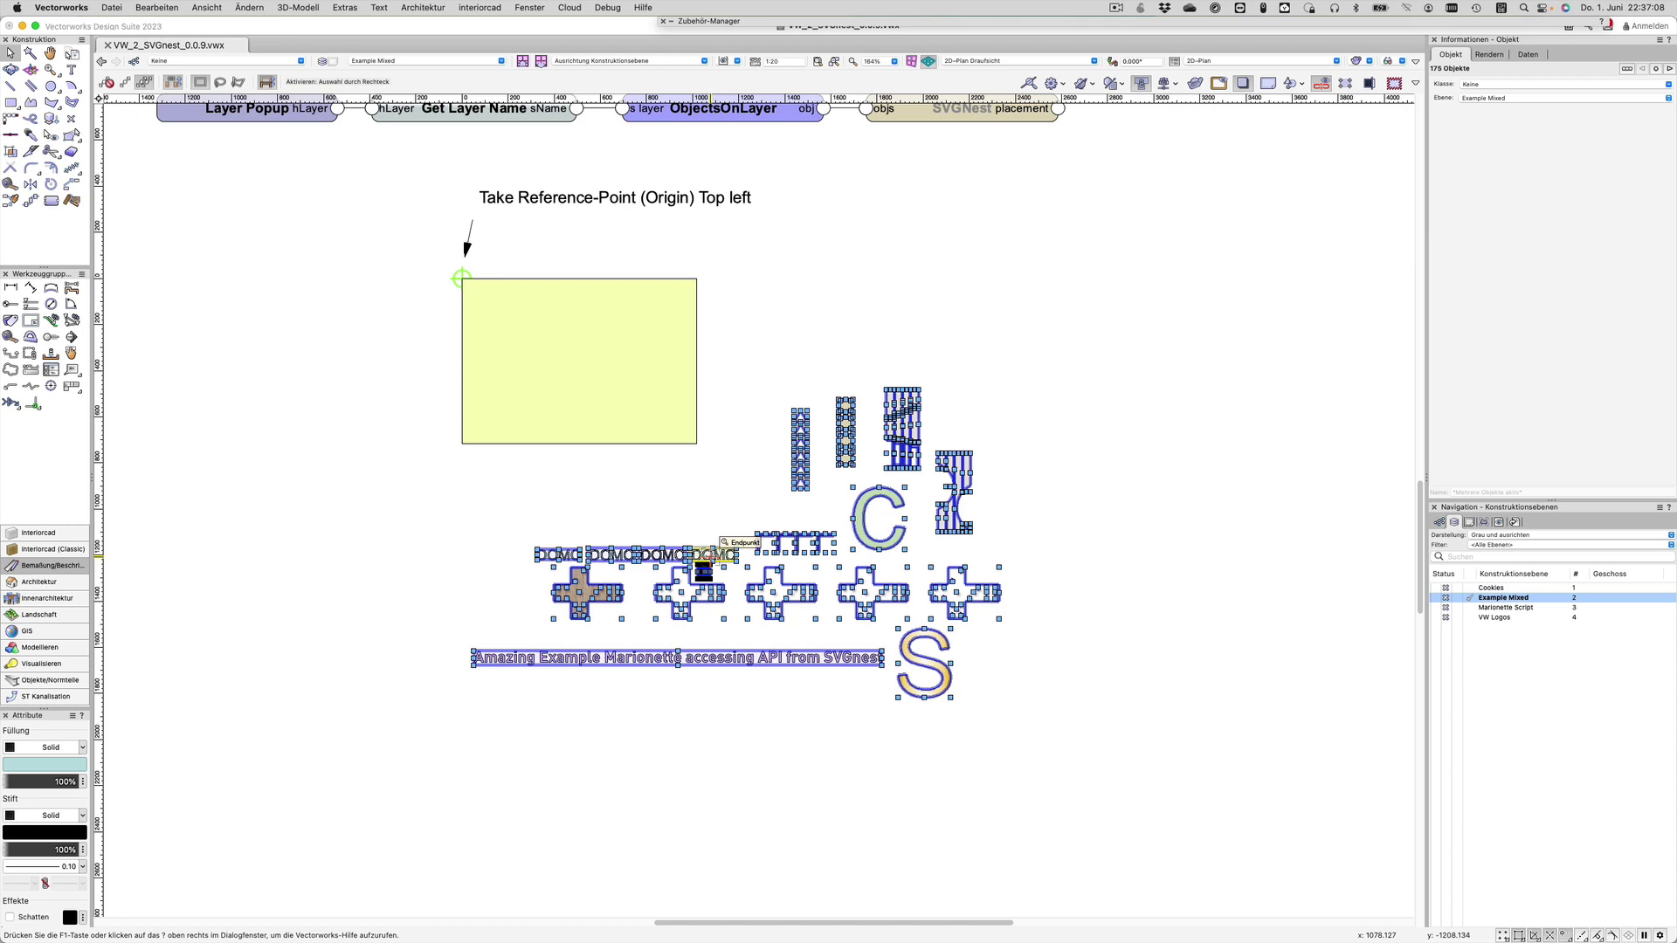
pyautogui.moveTo(704, 568); pyautogui.dragTo(745, 412)
pyautogui.click(846, 259)
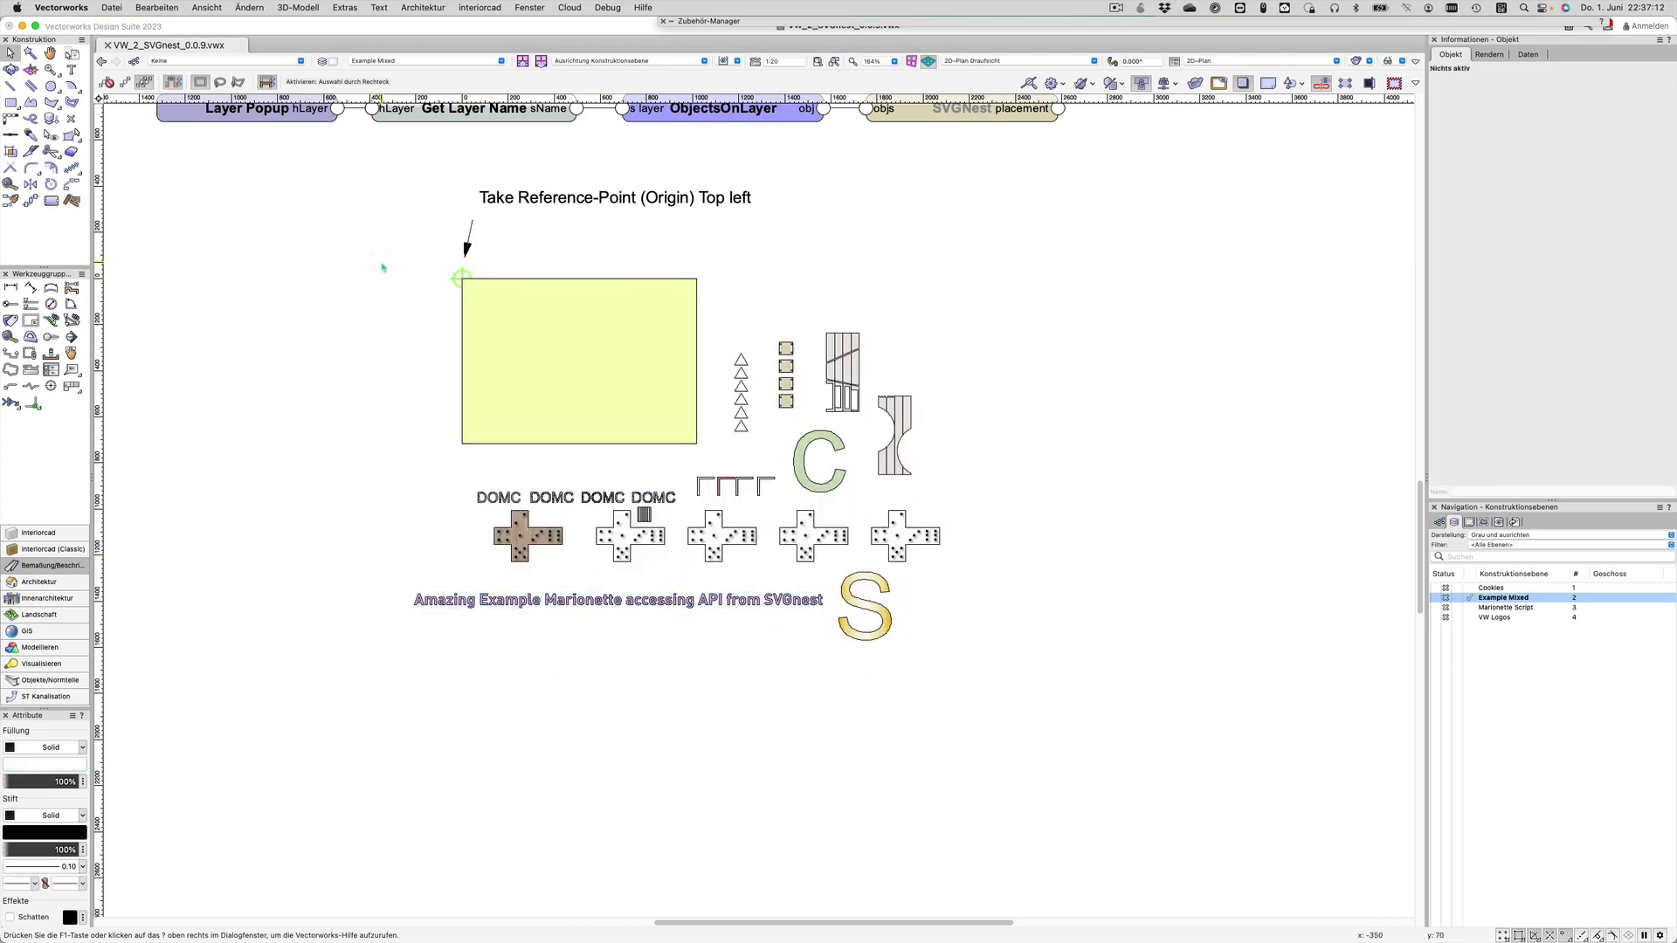
pyautogui.click(720, 109)
# Run the nesting script, set the rectangle as the bin and nest all 111 parts
pyautogui.click(1551, 151)
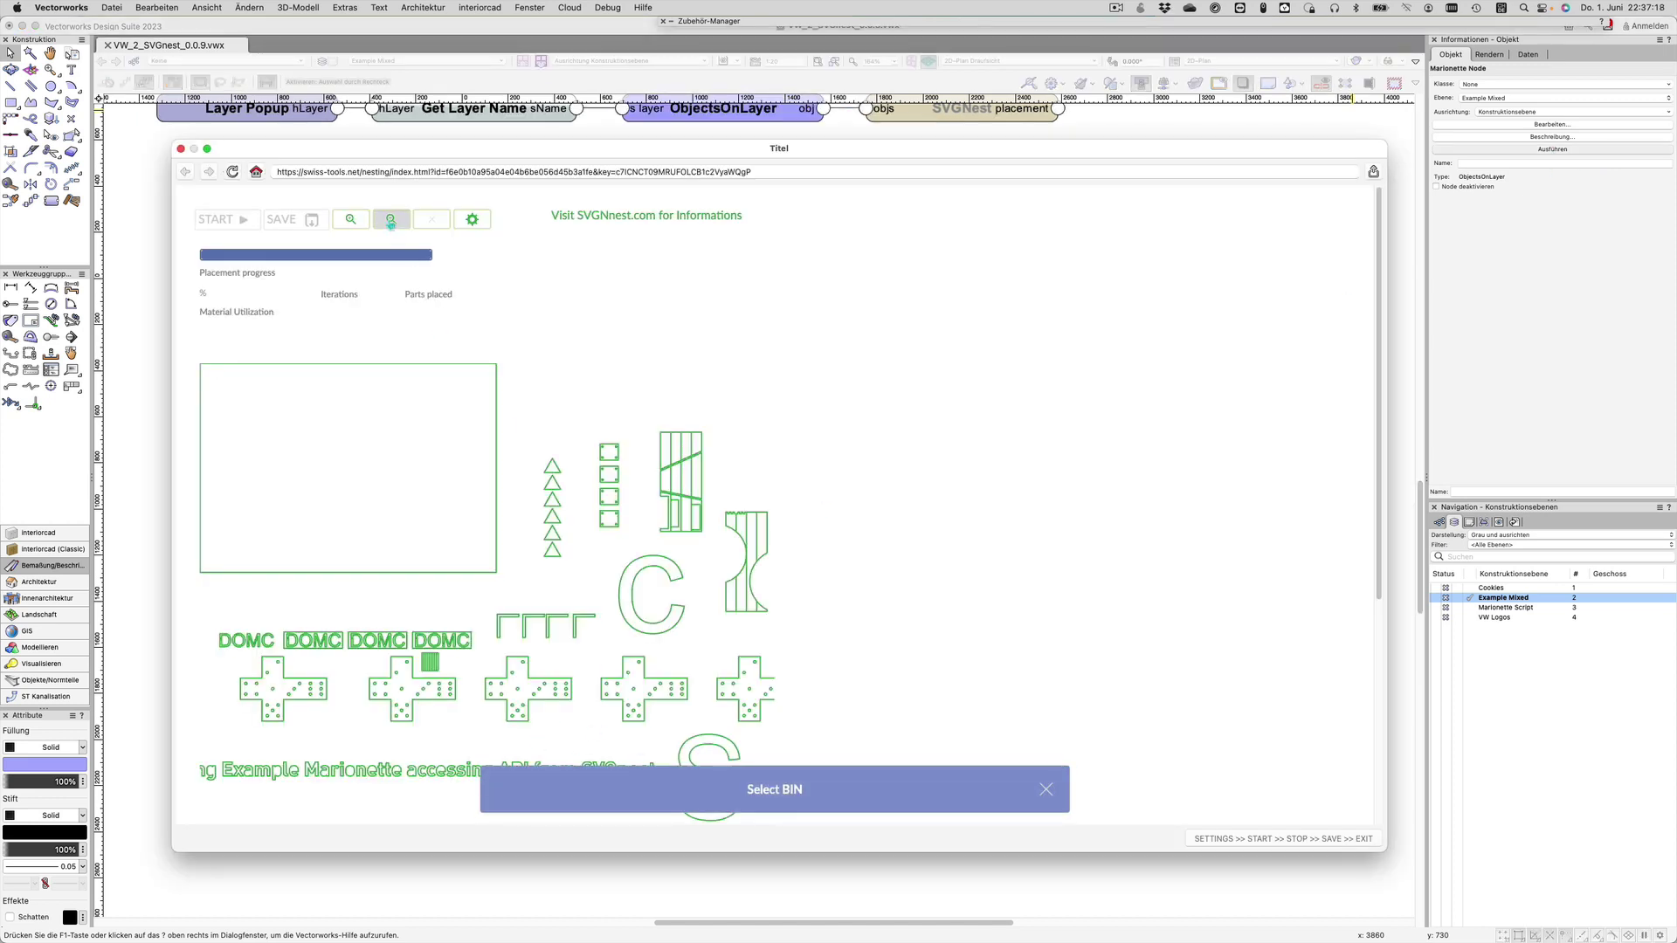
pyautogui.click(390, 220)
pyautogui.click(362, 222)
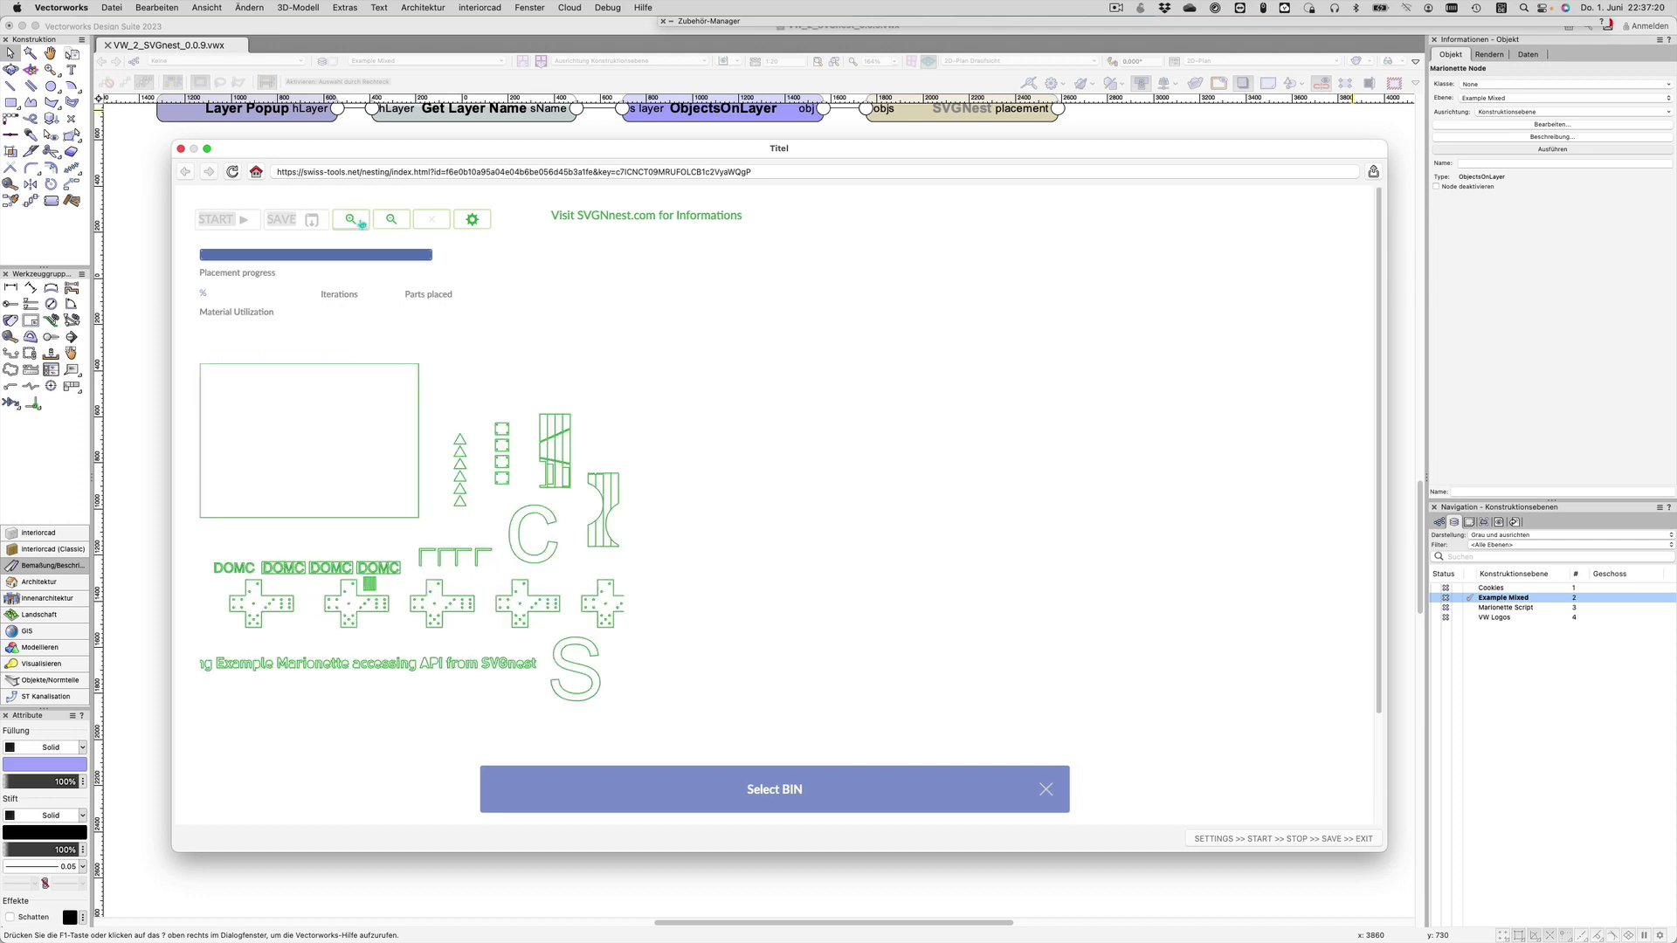
pyautogui.click(353, 369)
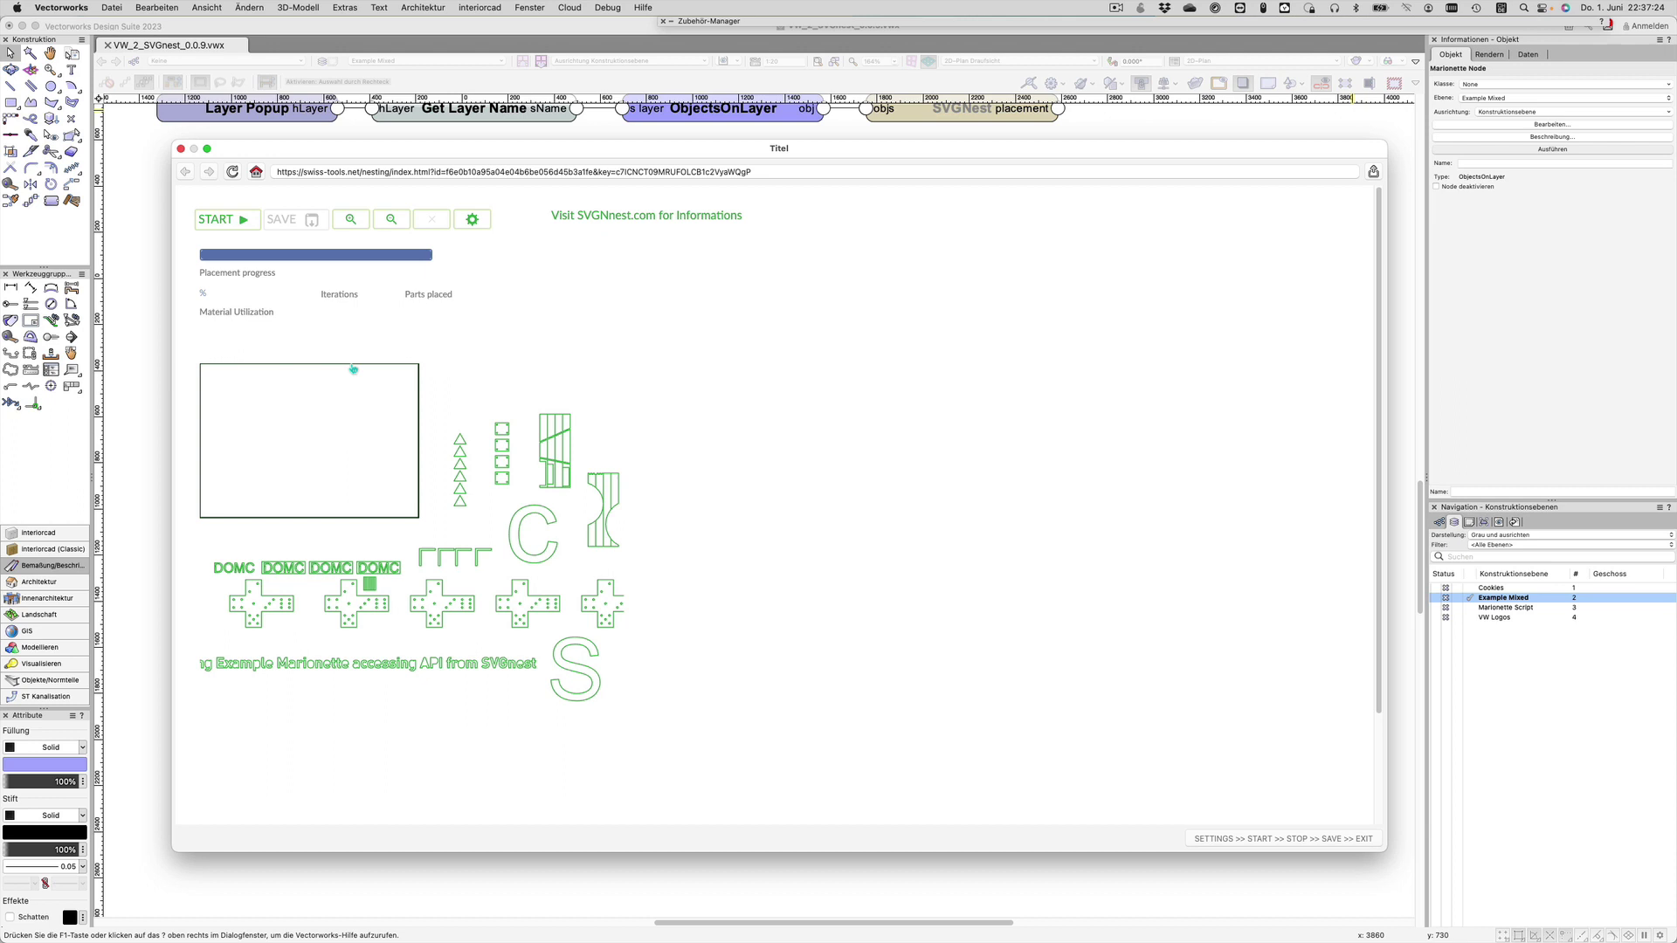
pyautogui.click(240, 220)
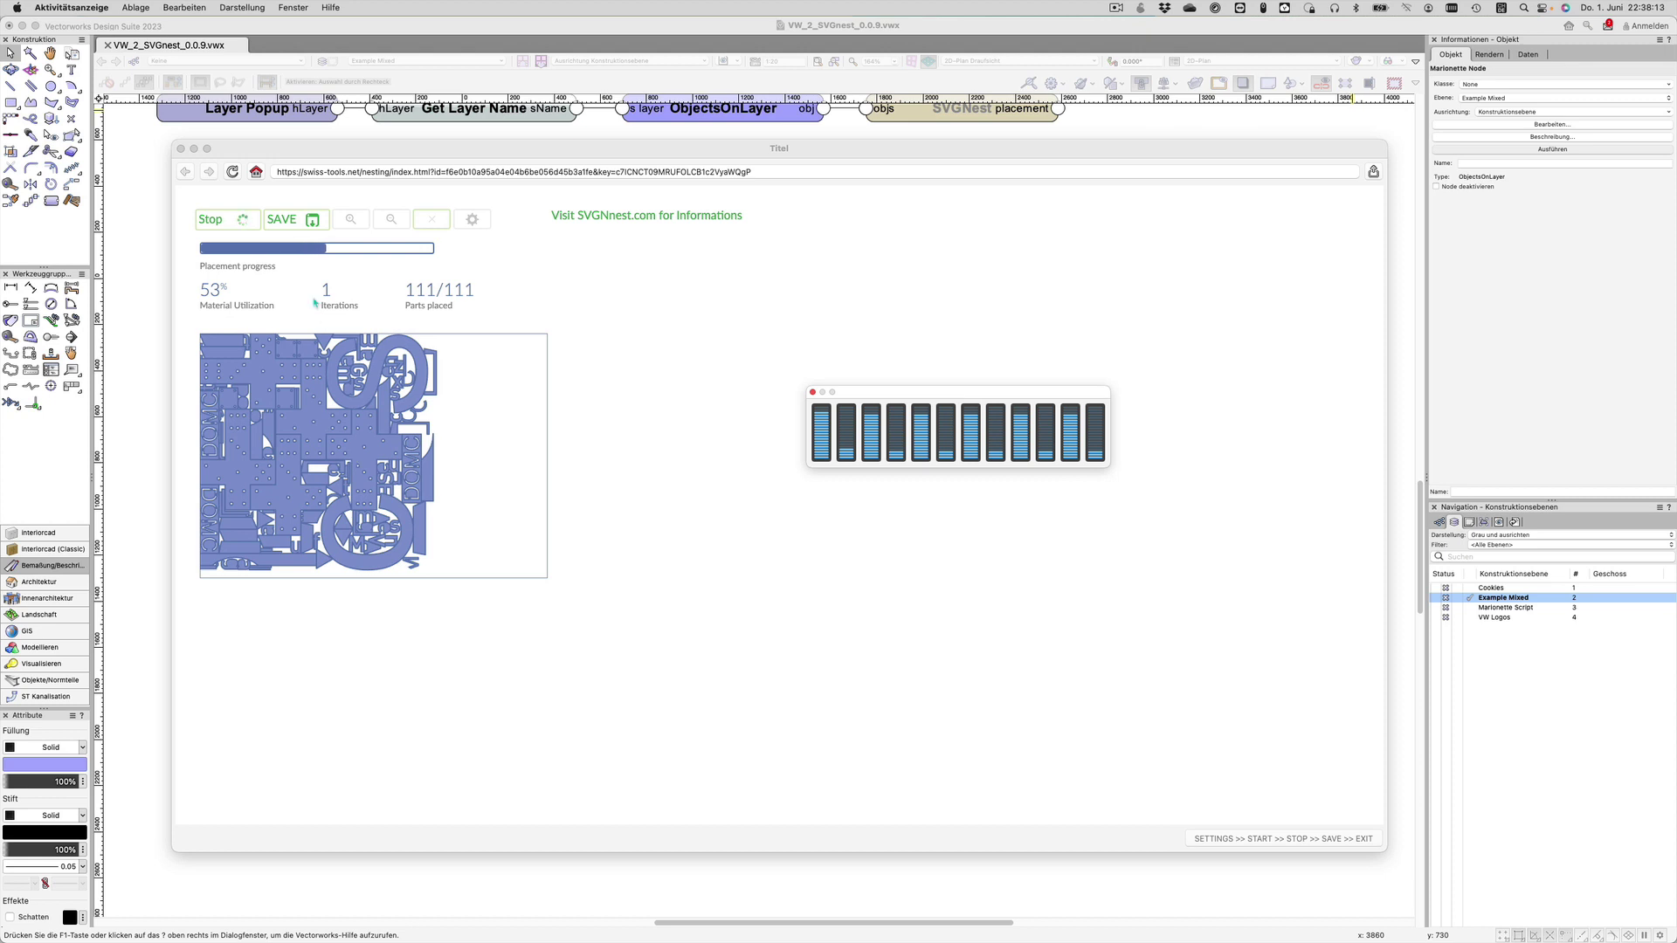
# Stop nesting and save settings of 5 space between parts and 0.2 curve tolerance
pyautogui.click(242, 222)
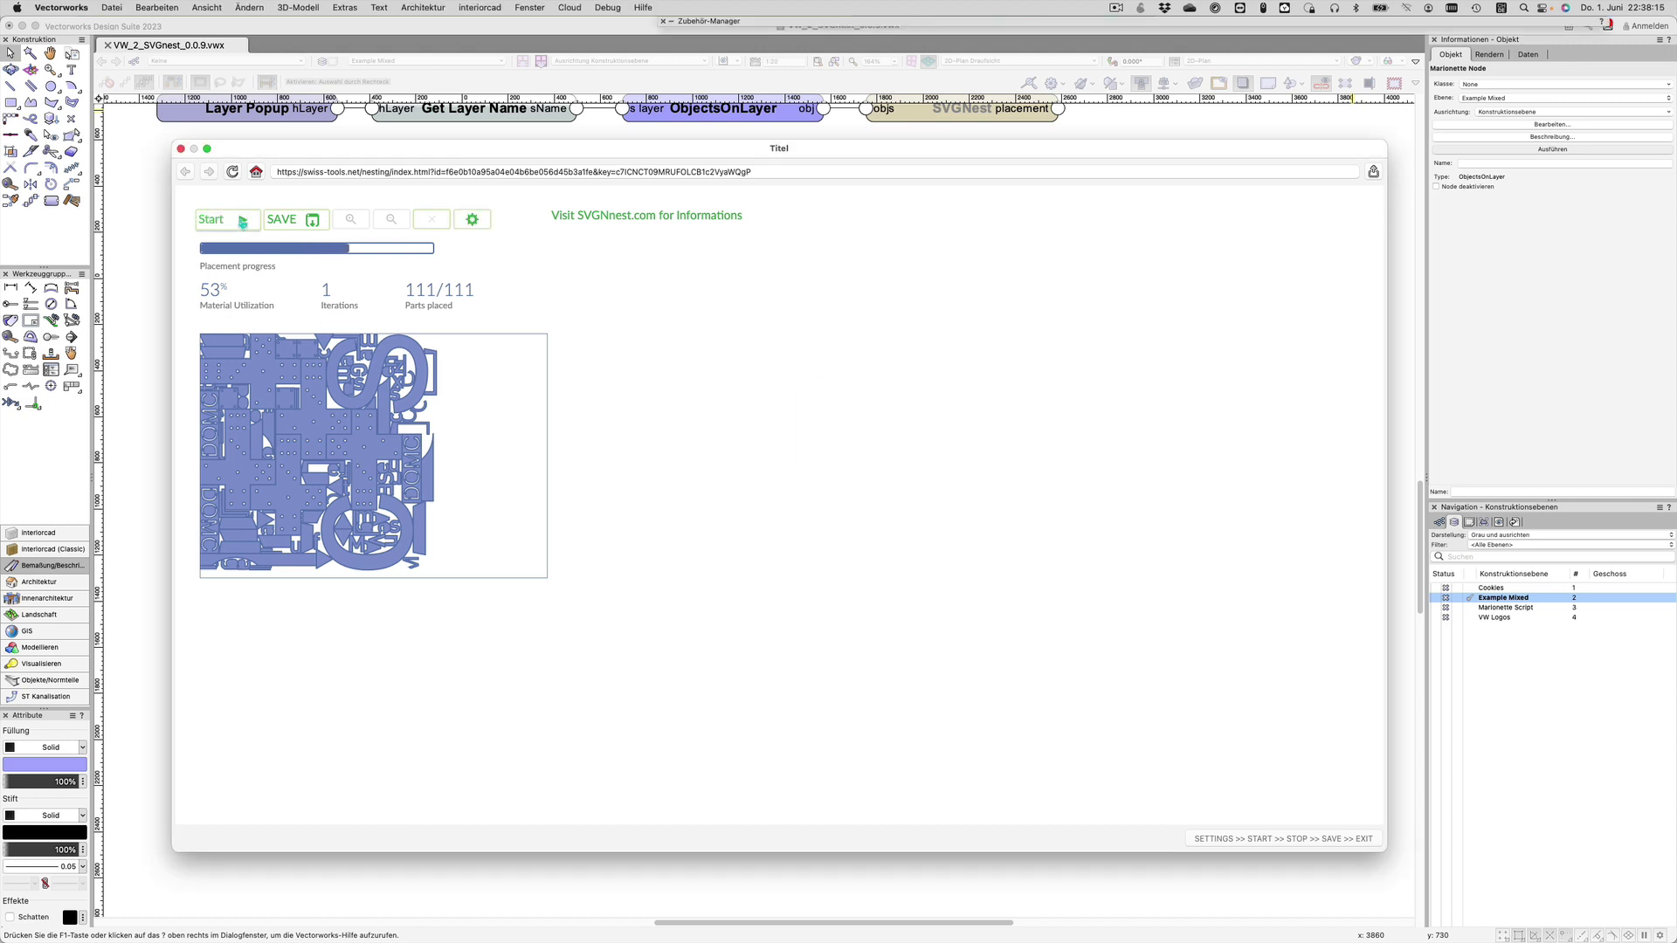
pyautogui.click(473, 220)
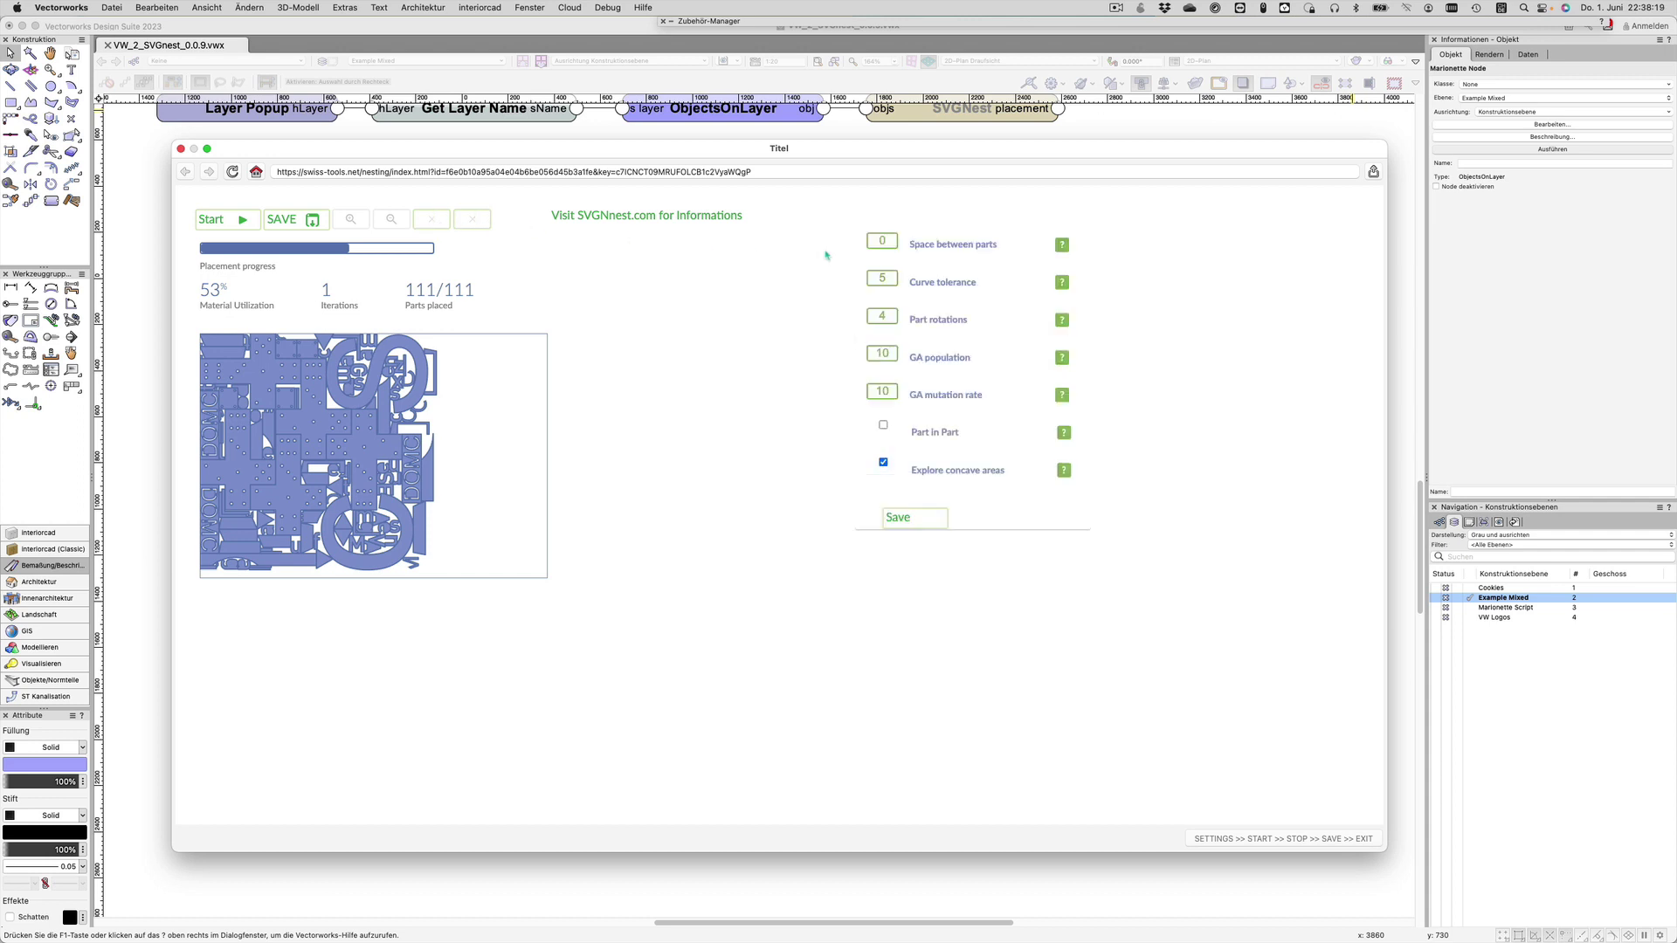
pyautogui.doubleClick(882, 242)
pyautogui.write('5')
pyautogui.doubleClick(881, 277)
pyautogui.write('0.2')
pyautogui.click(899, 521)
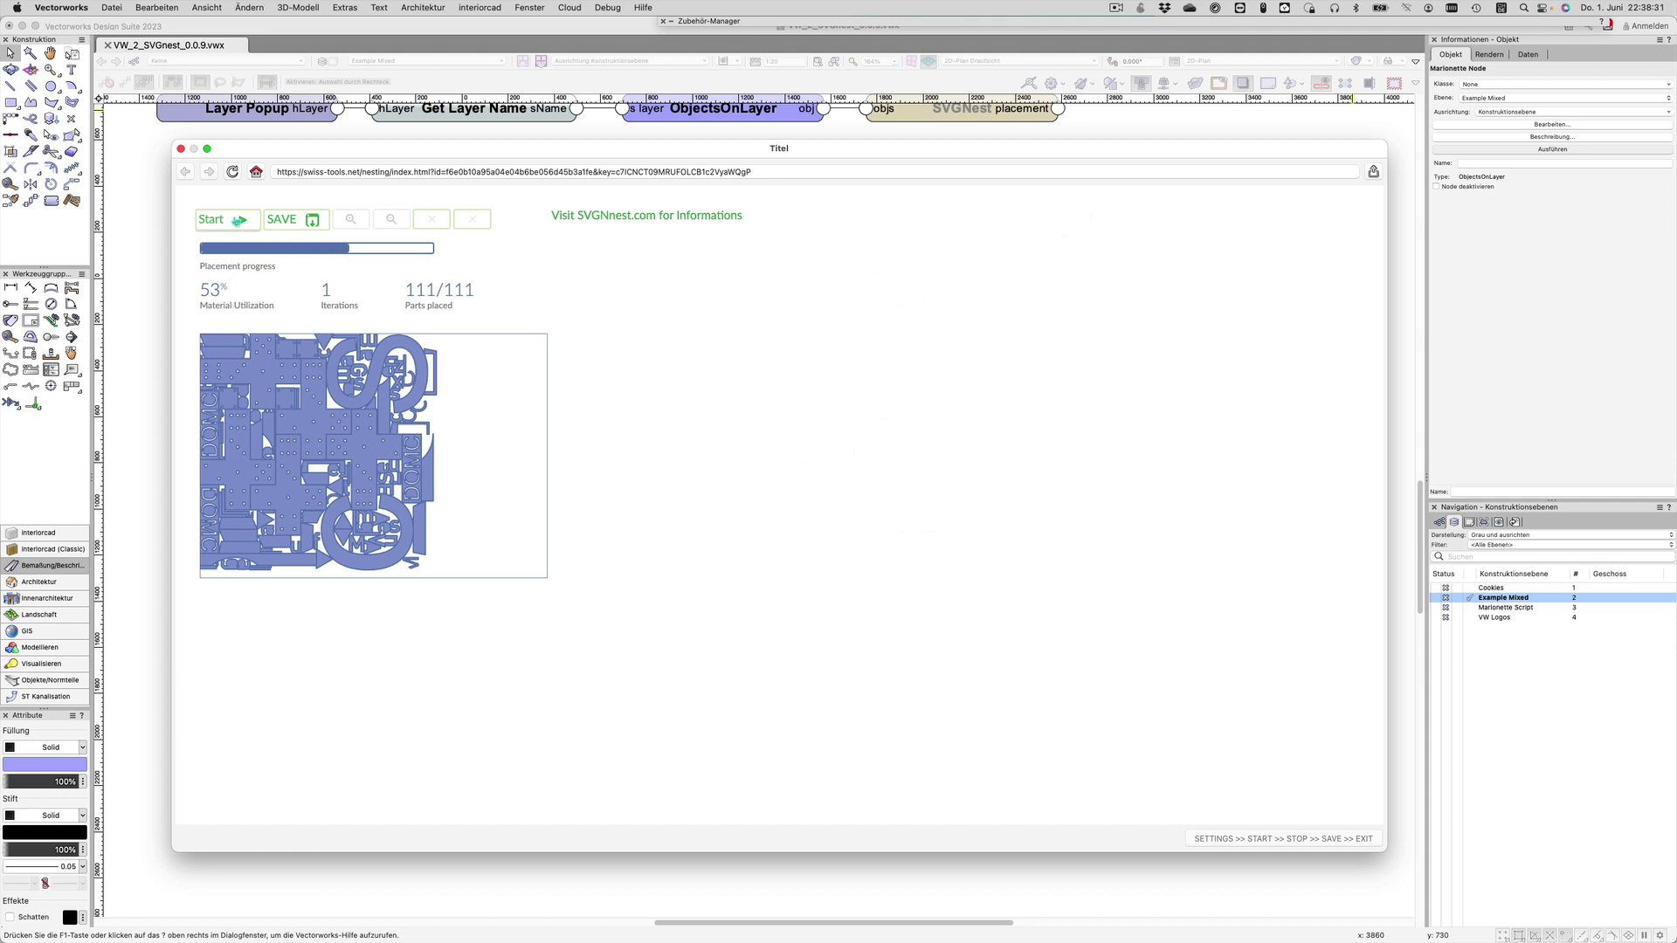
# Rerun nesting with the new settings, stop at 63% and save the result to Vectorworks
pyautogui.click(235, 222)
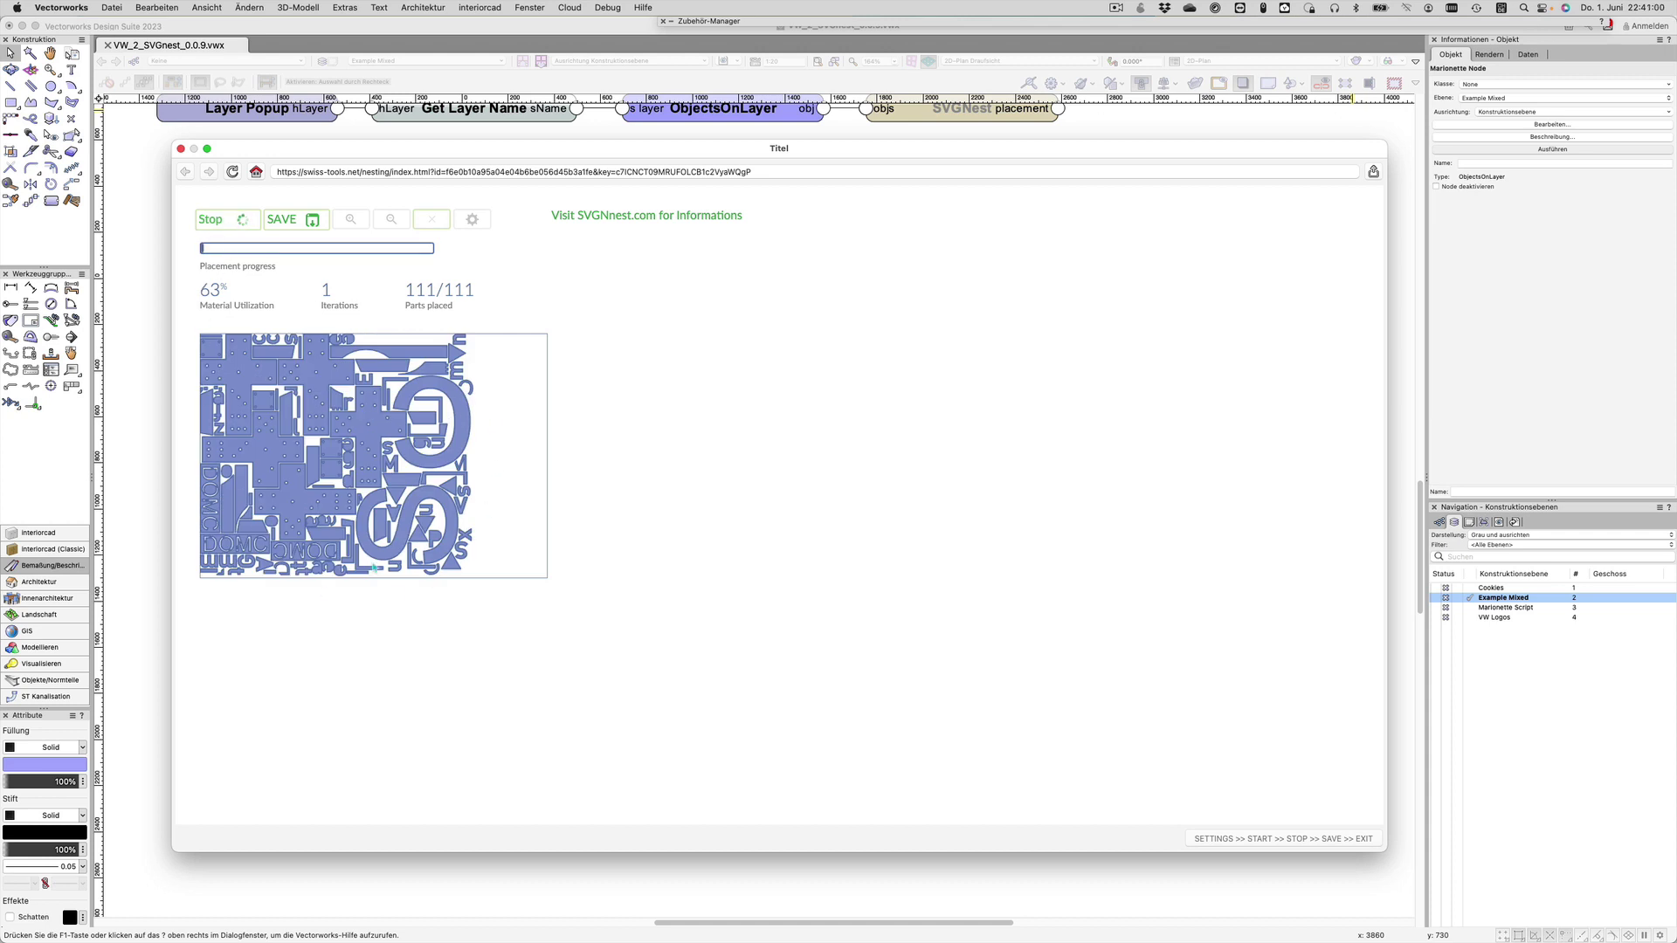
pyautogui.click(225, 220)
pyautogui.click(296, 221)
pyautogui.click(1305, 840)
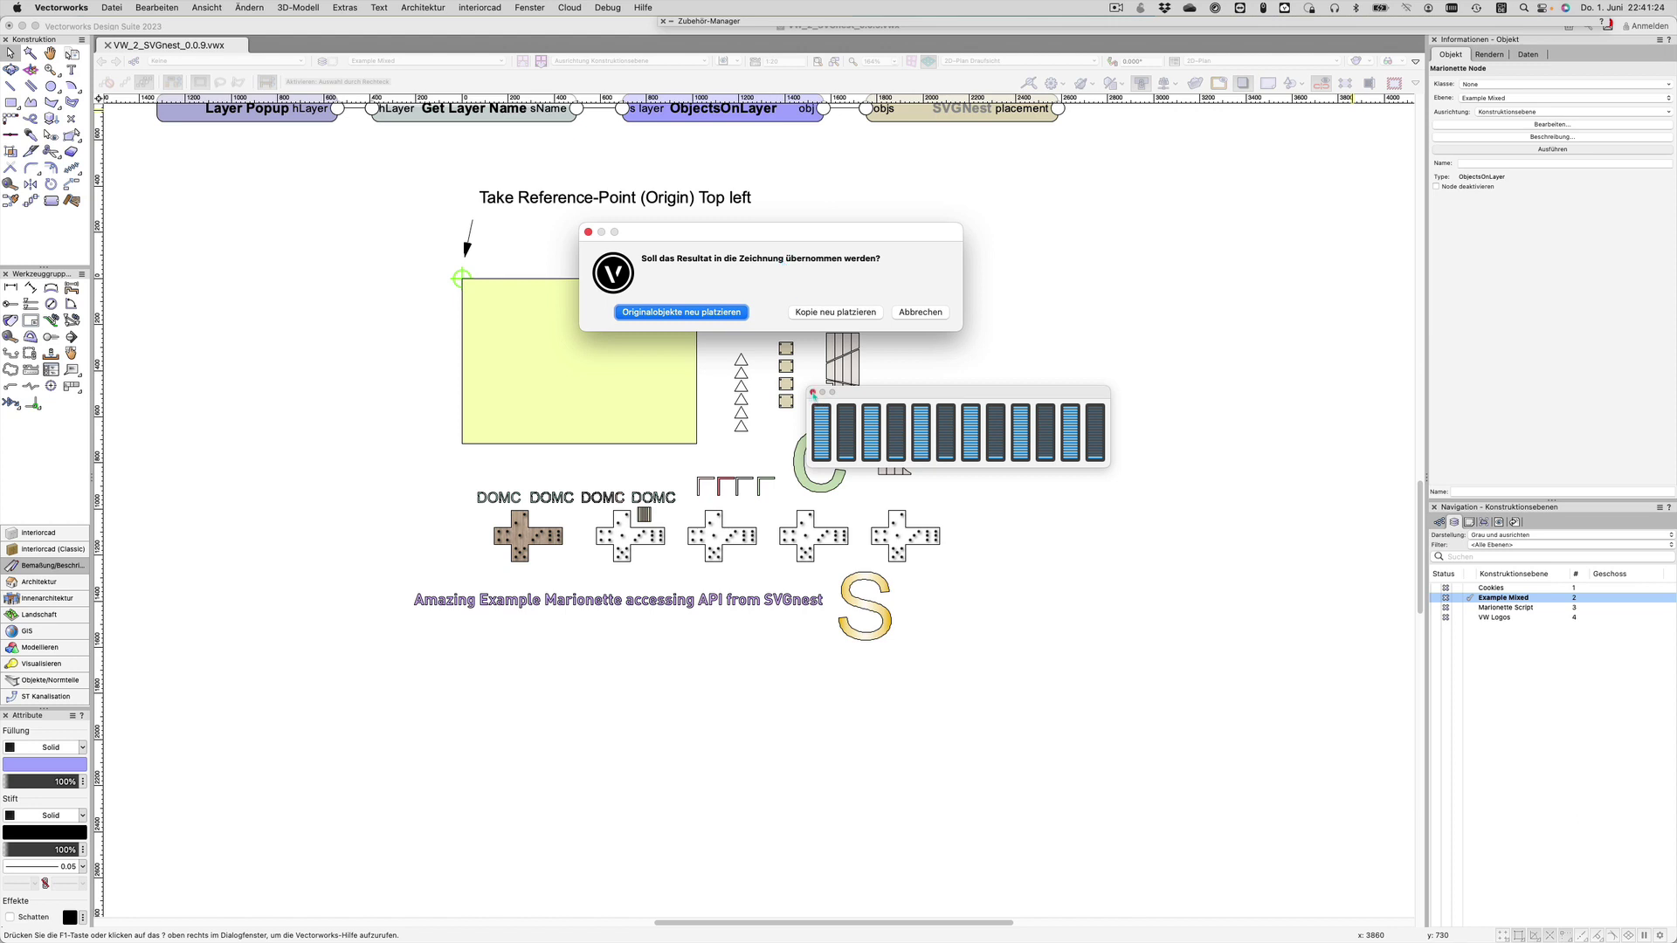
# Choose 'Originalobjekte neu platzieren' to move the originals into the yellow bin
pyautogui.moveTo(875, 400); pyautogui.dragTo(968, 473)
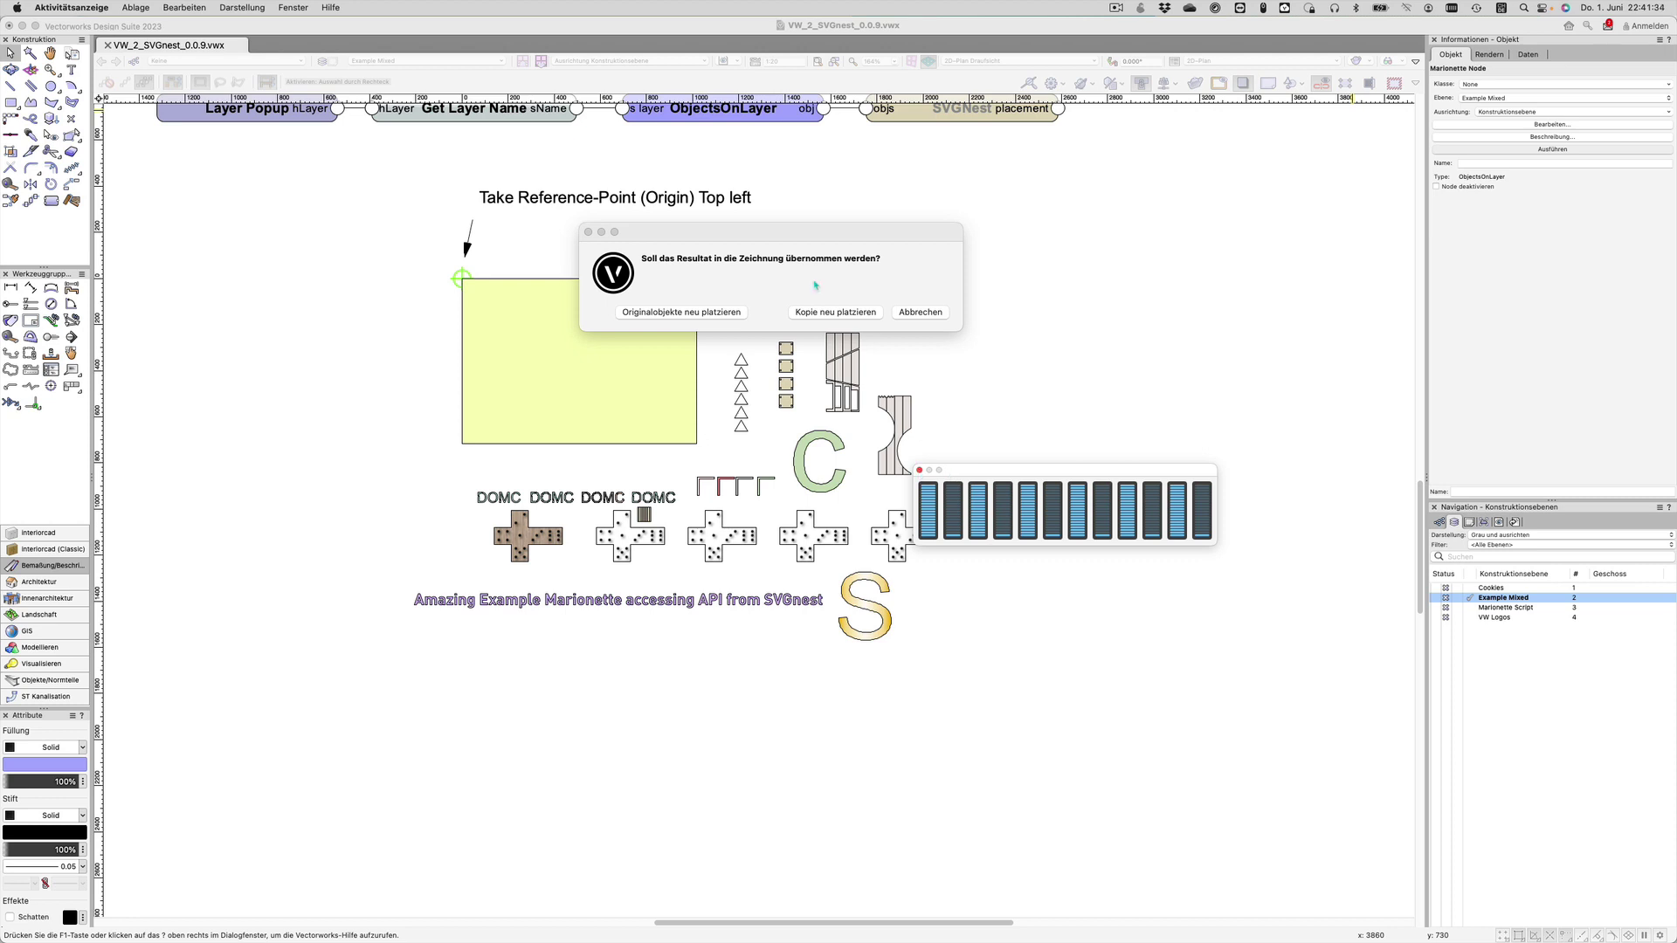
pyautogui.click(827, 316)
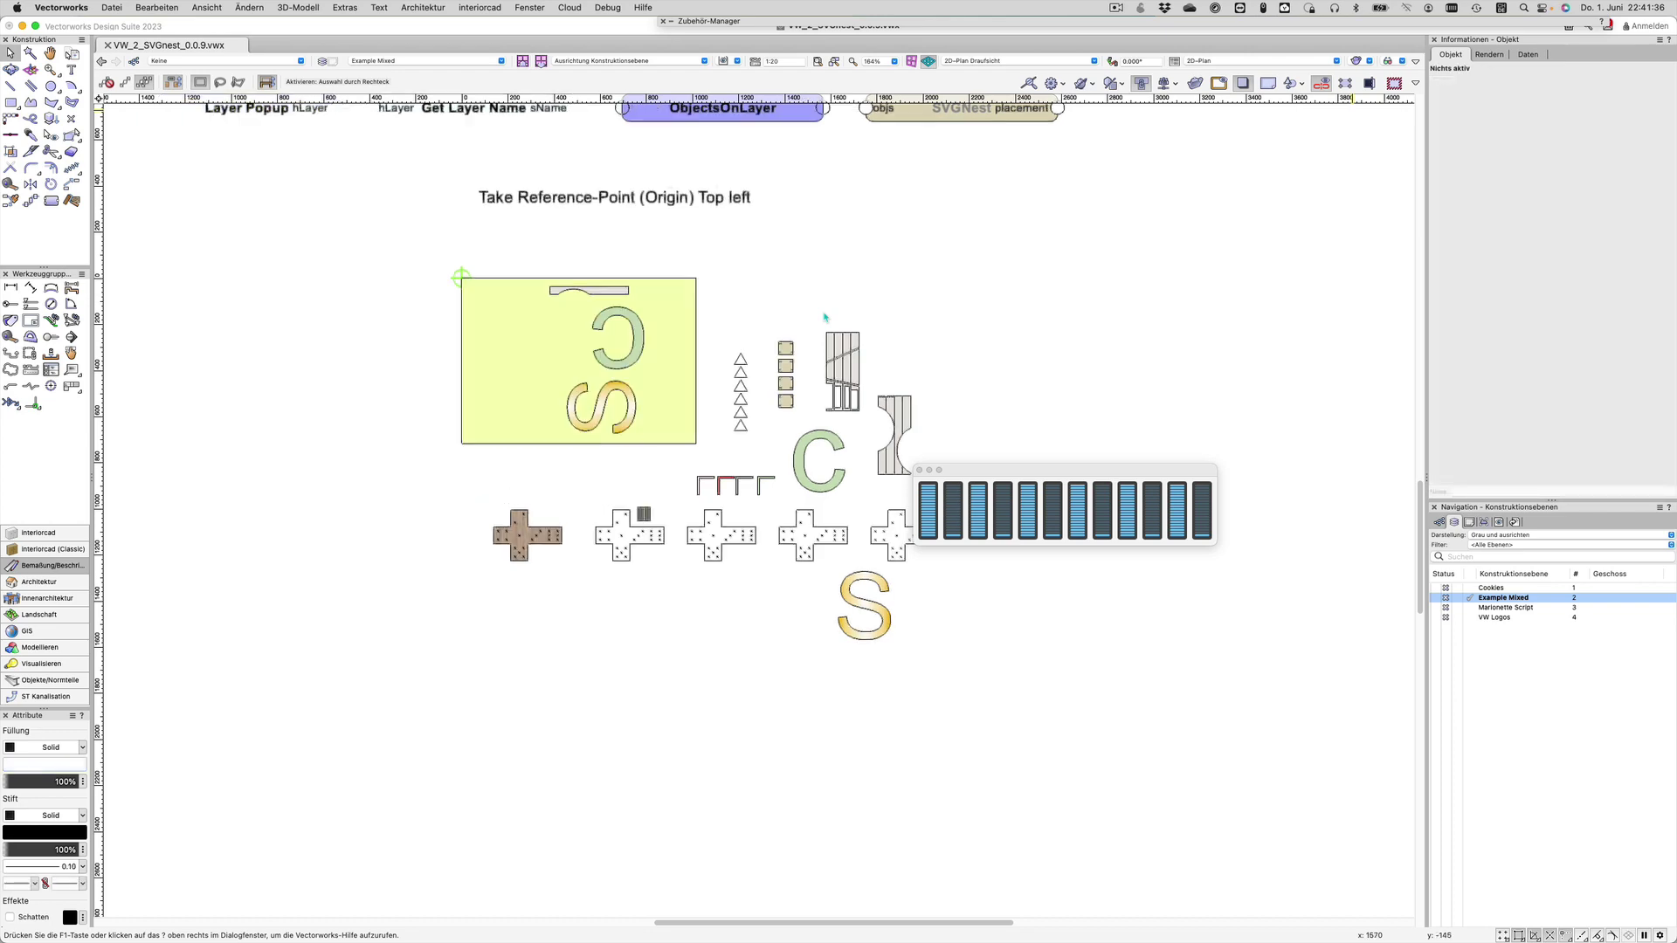
pyautogui.scroll(3, 541, 330)
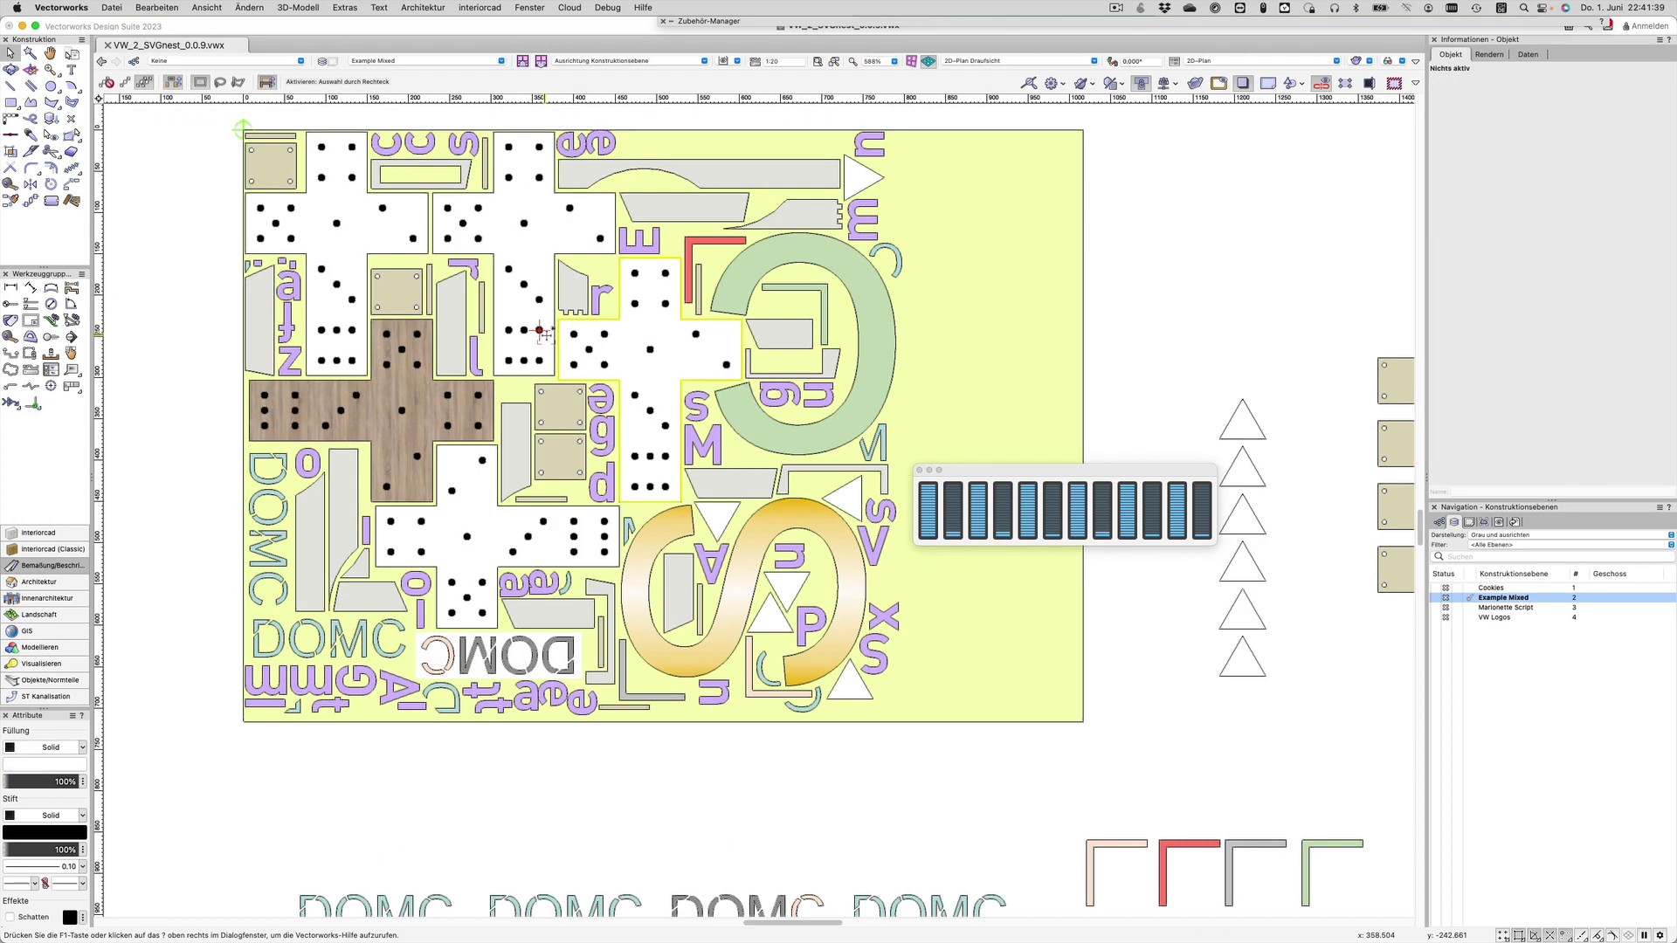
pyautogui.scroll(1, 541, 330)
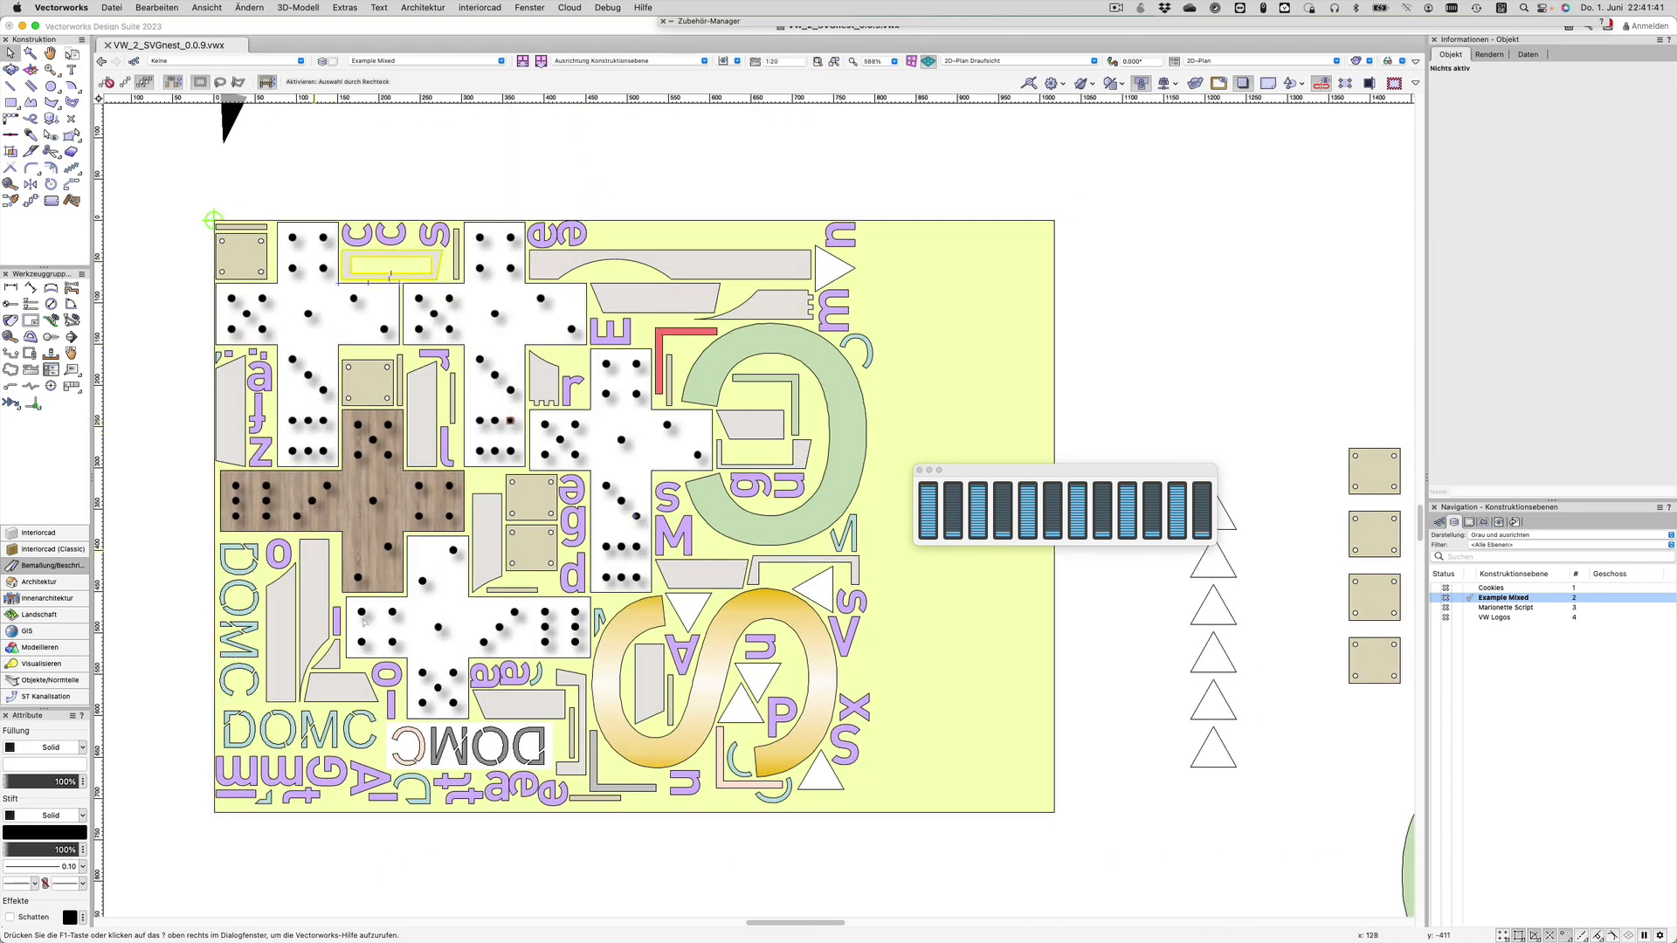
# Close the Activity Monitor window and activate the Cookies layer
pyautogui.moveTo(992, 477); pyautogui.dragTo(1164, 345)
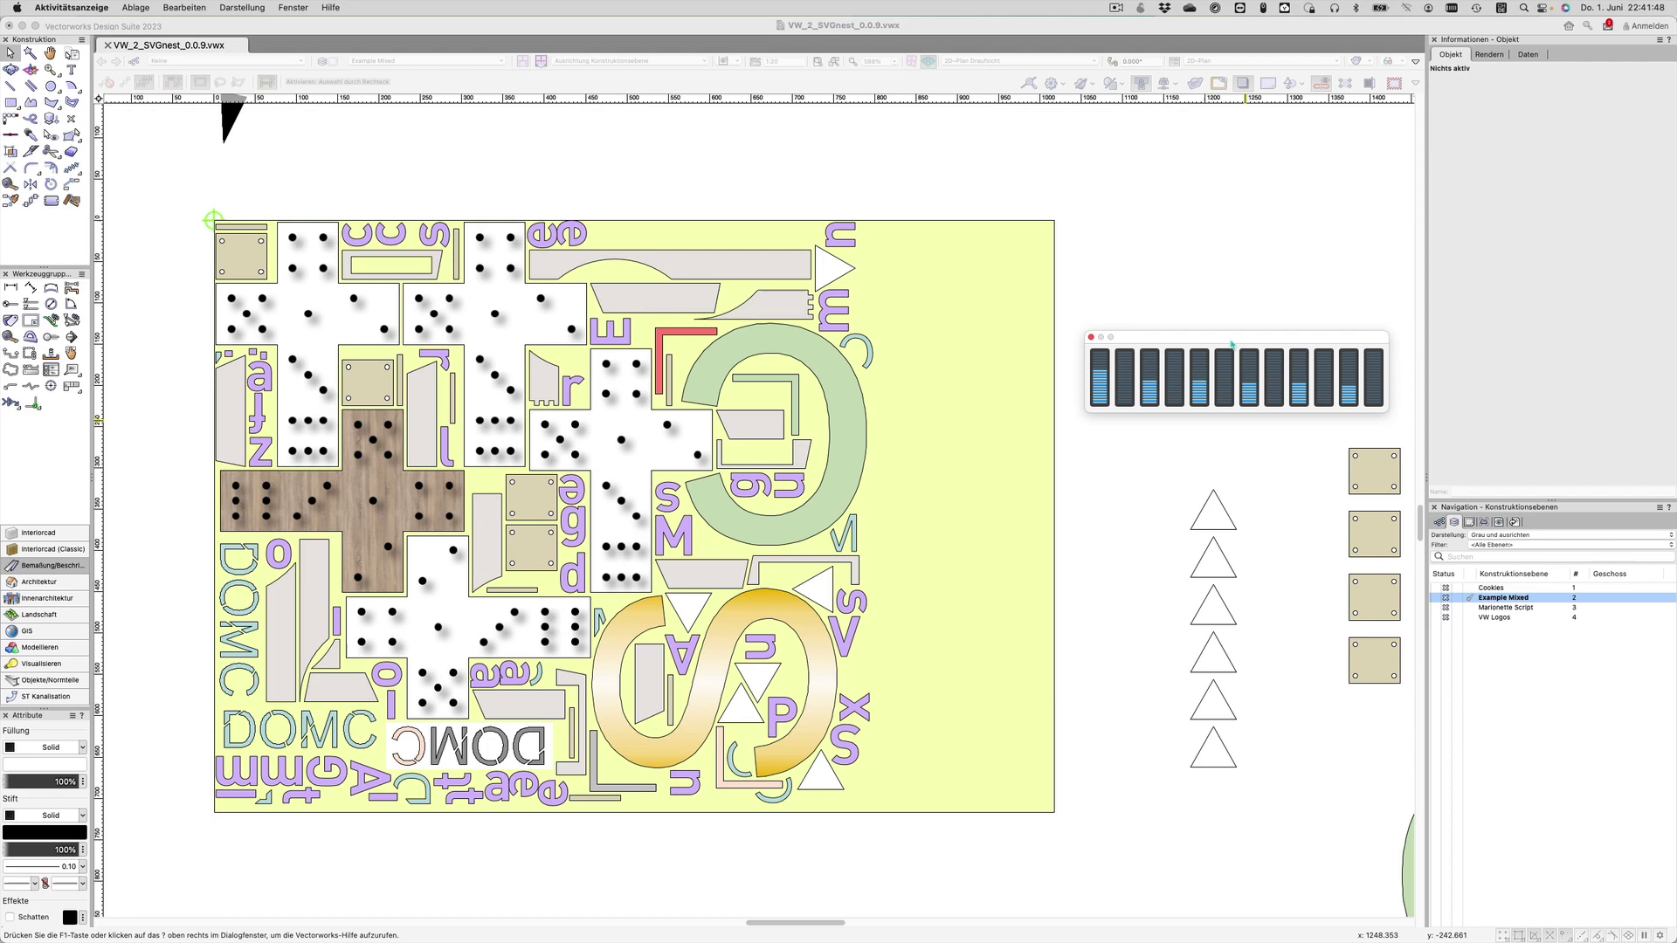
pyautogui.press('super+w')
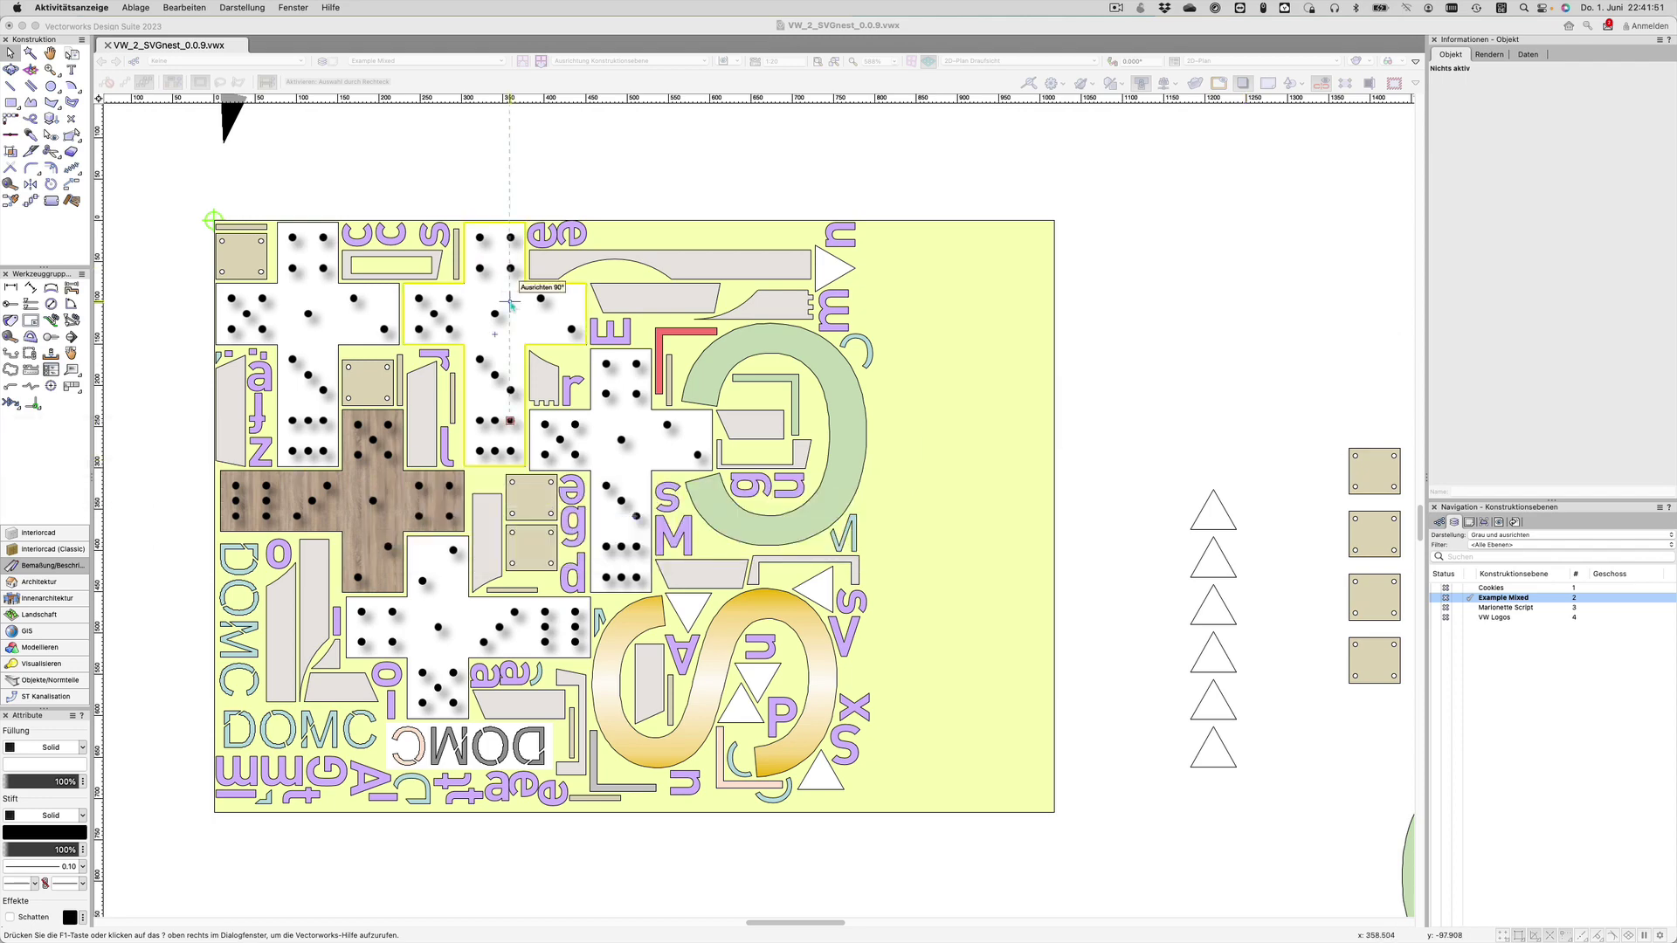
pyautogui.scroll(3, 192, 354)
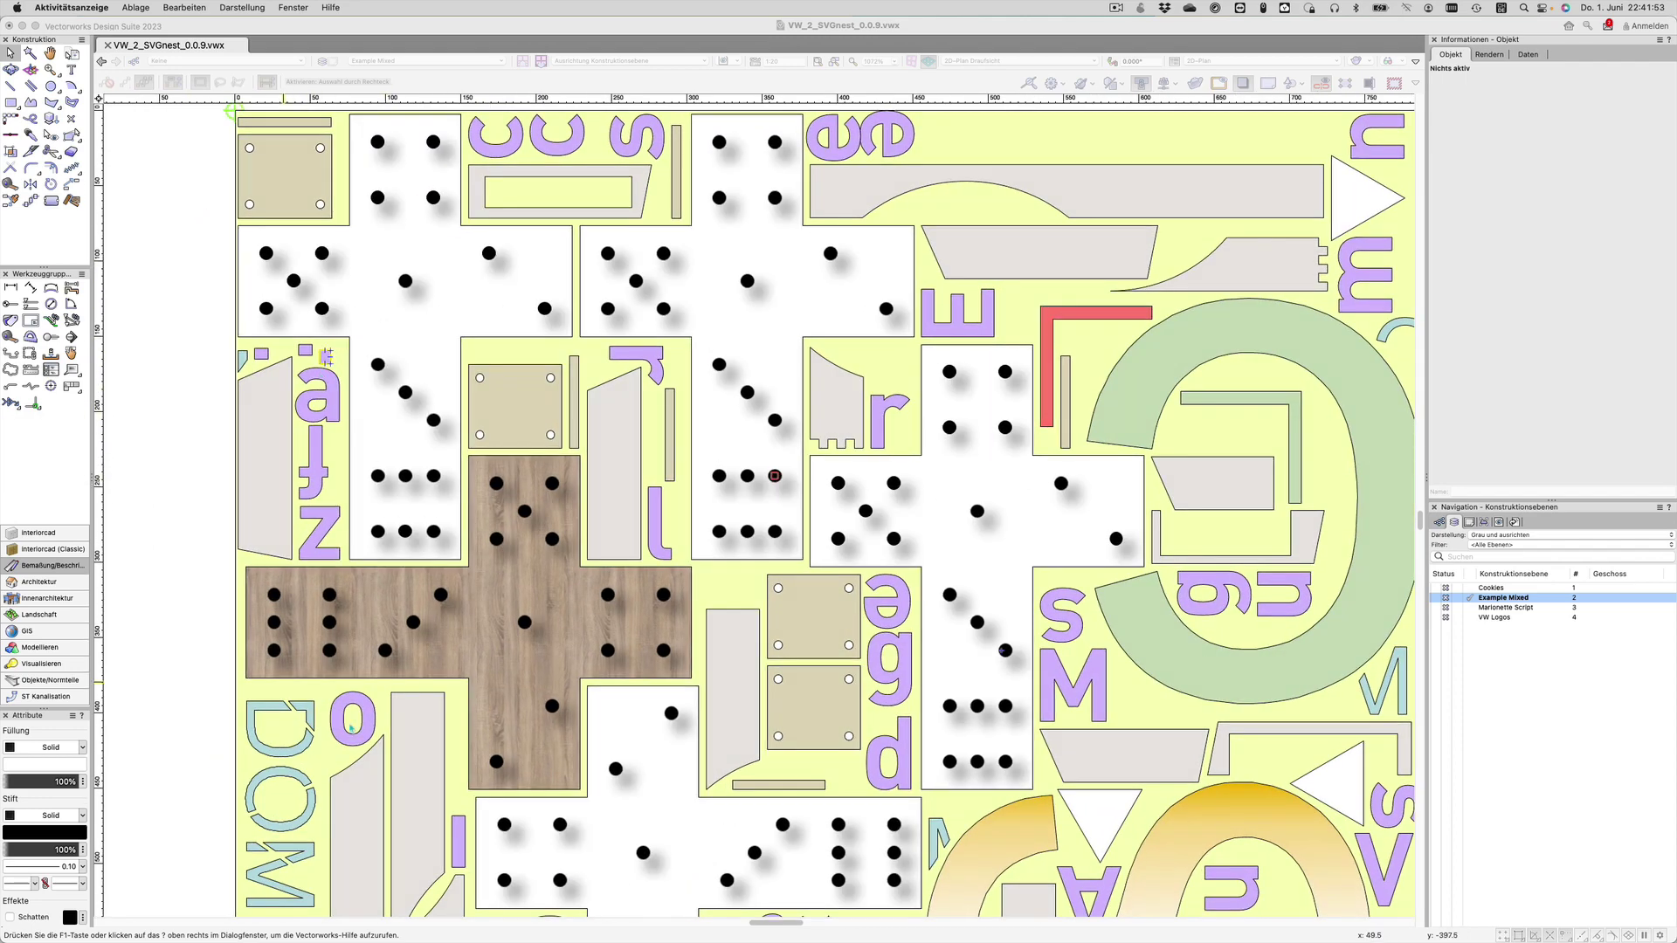
pyautogui.scroll(-5, 656, 525)
pyautogui.scroll(-3, 1000, 684)
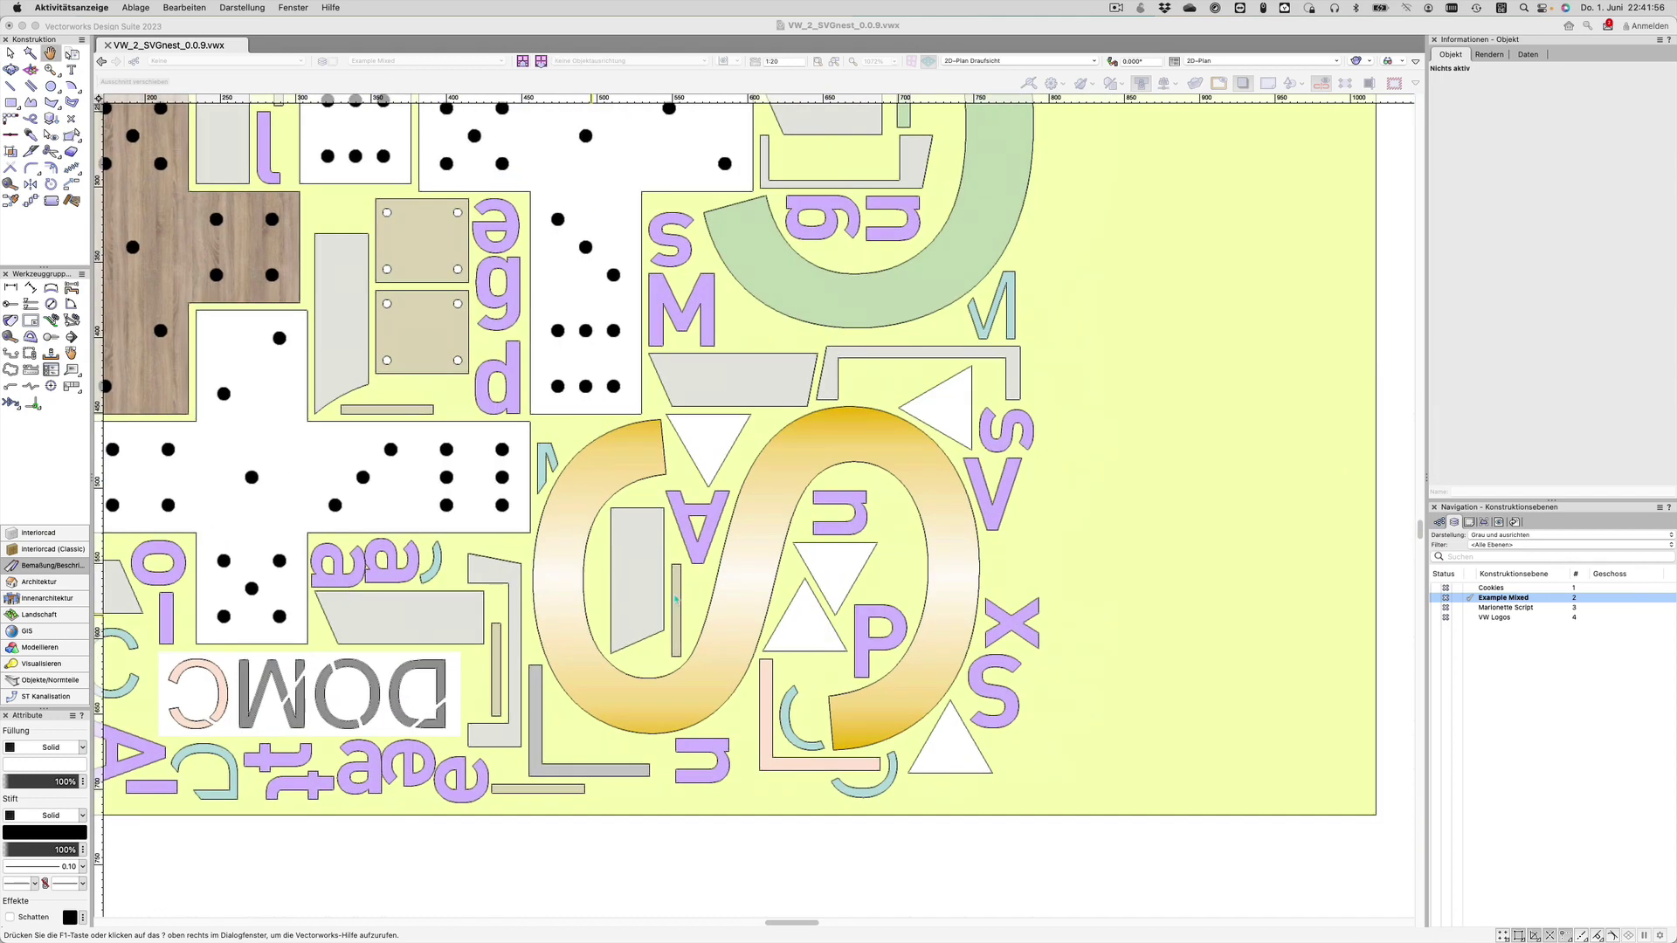
pyautogui.scroll(-3, 999, 685)
pyautogui.scroll(-1, 355, 114)
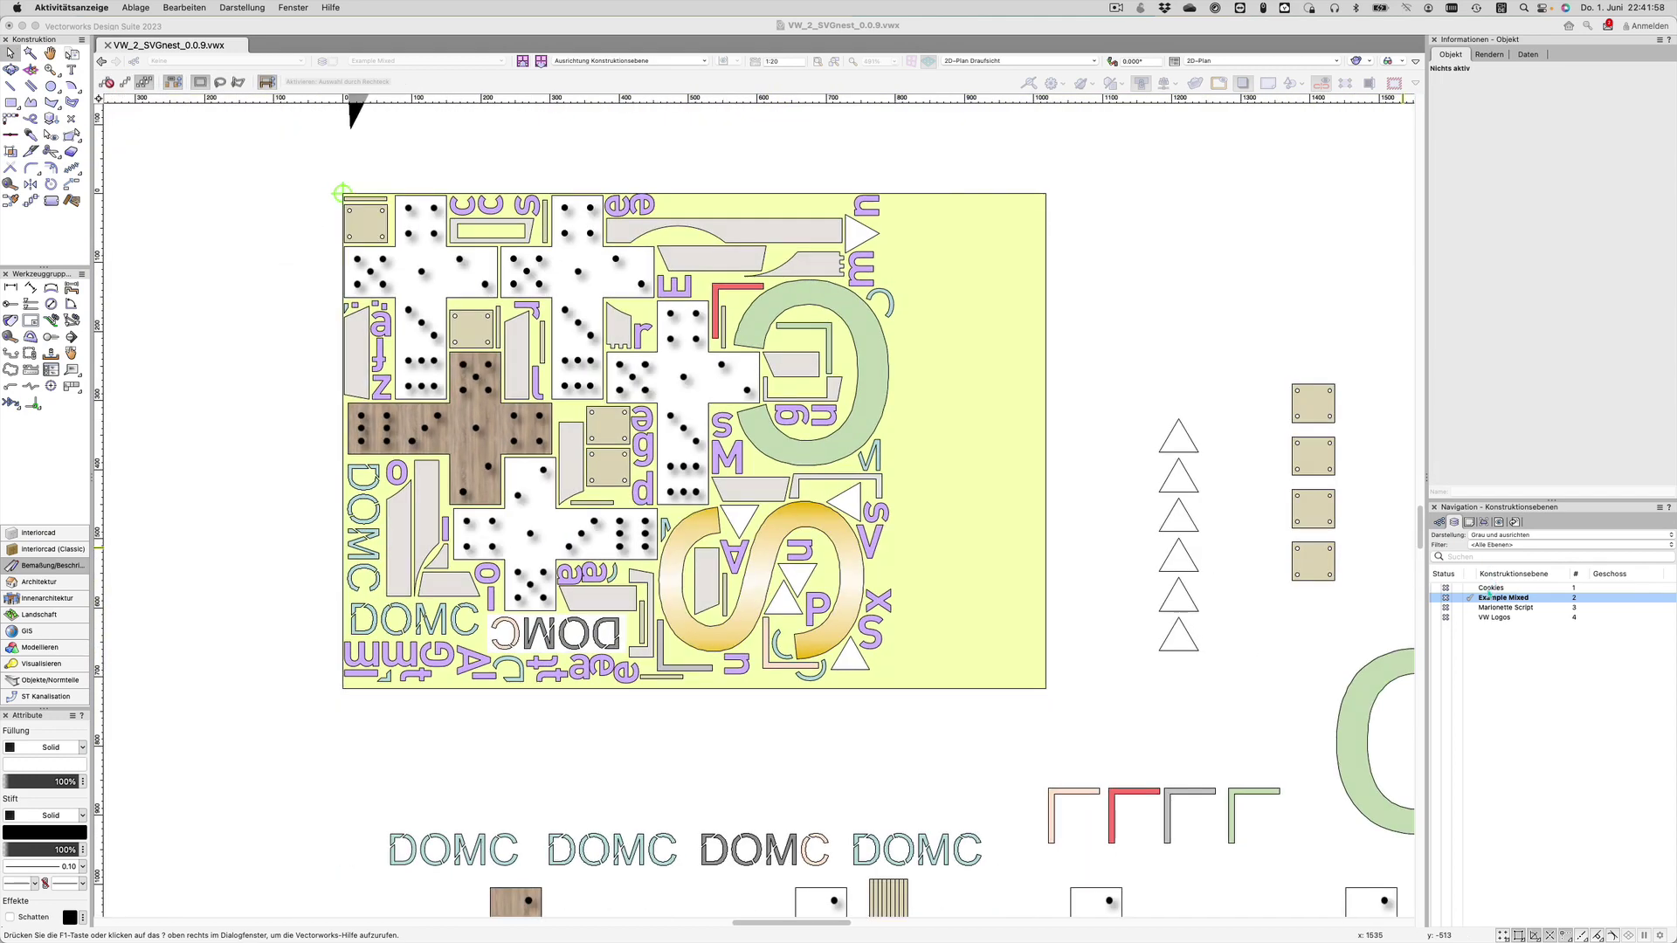
pyautogui.doubleClick(1490, 587)
pyautogui.scroll(-5, 871, 533)
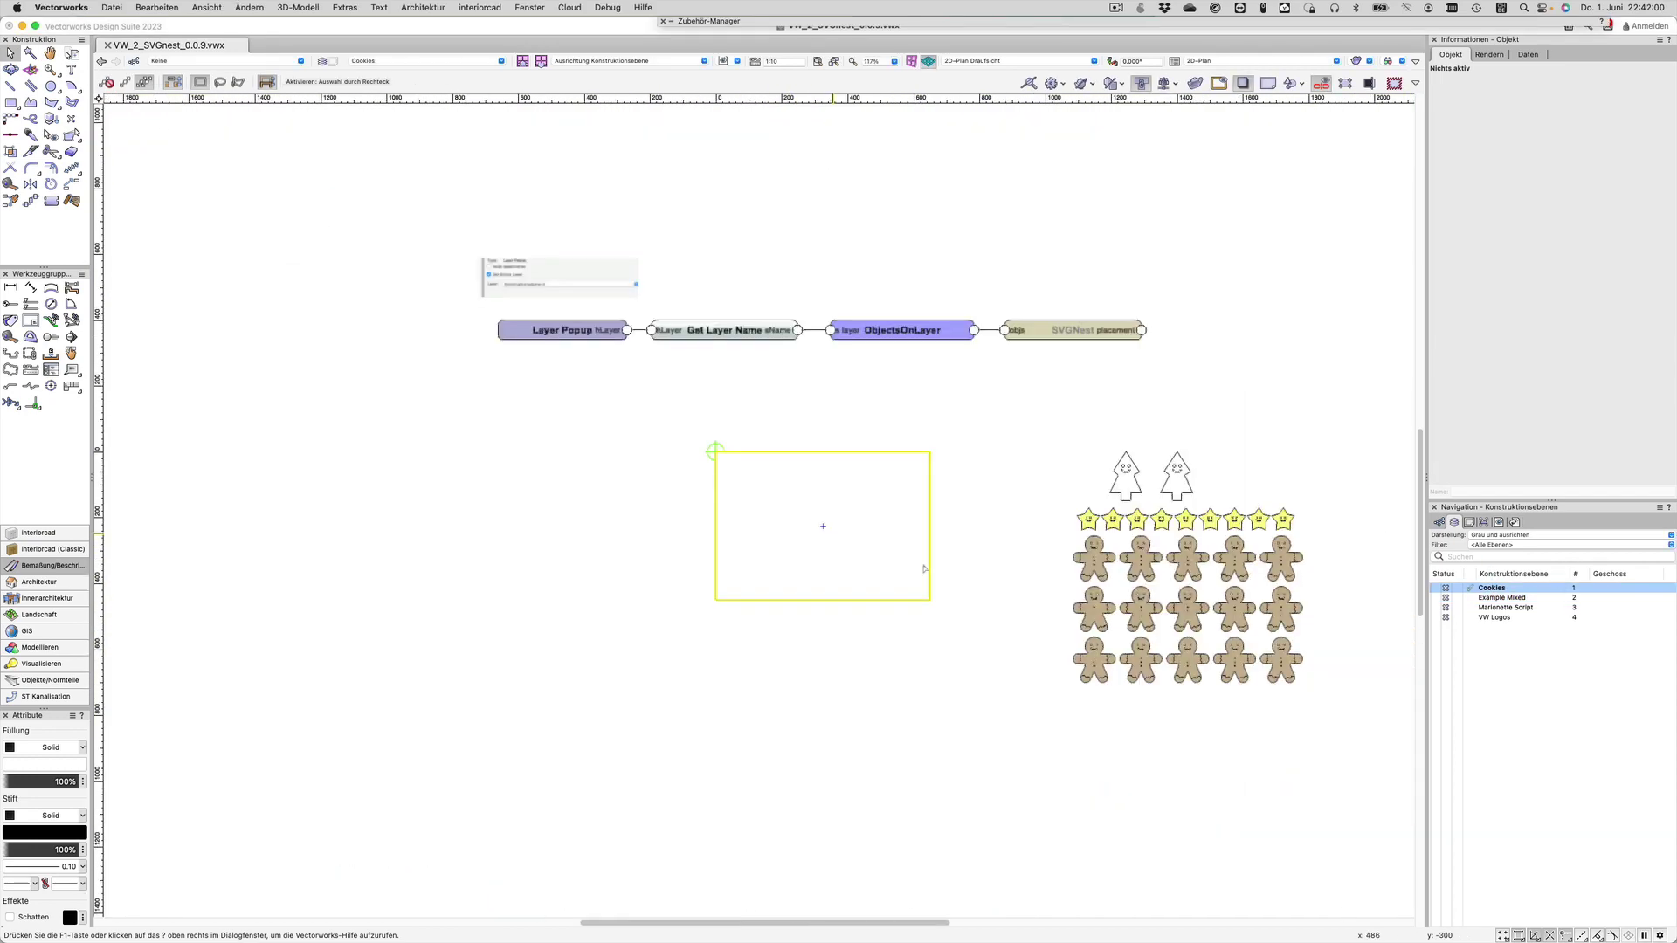
pyautogui.hscroll(3, 604, 476)
pyautogui.scroll(1, 680, 367)
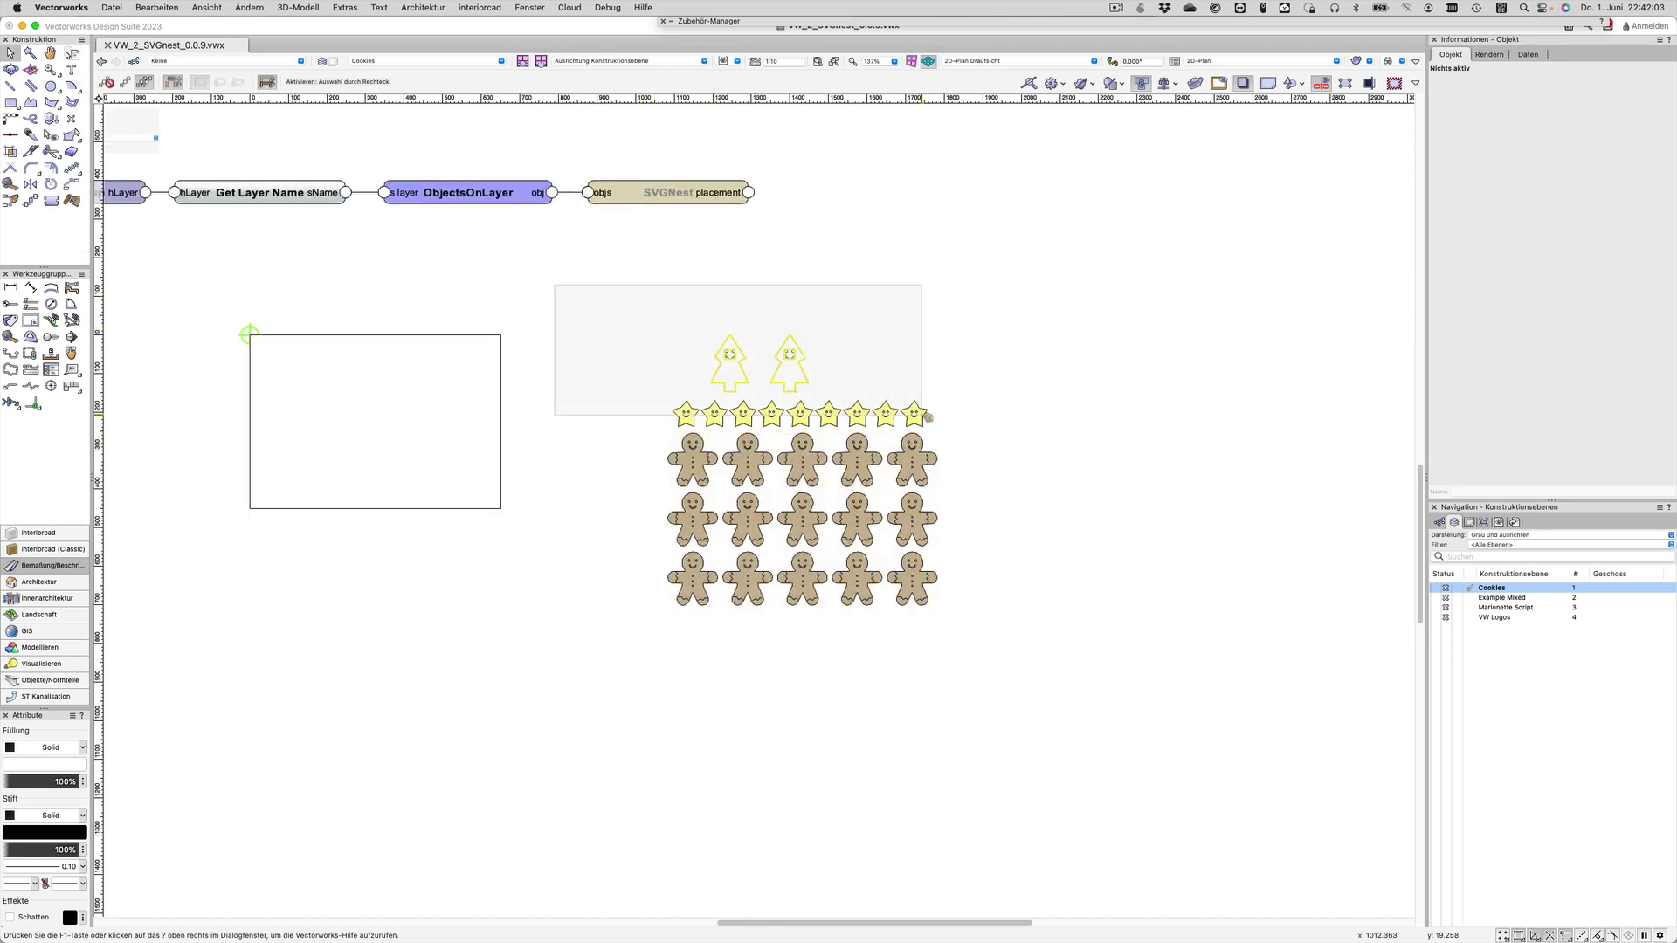
# Move the trees and stars right of the cookies and select the ObjectsOnLayer node
pyautogui.moveTo(553, 284)
pyautogui.mouseDown()
pyautogui.moveTo(954, 445)
pyautogui.moveTo(1213, 413)
pyautogui.mouseUp()
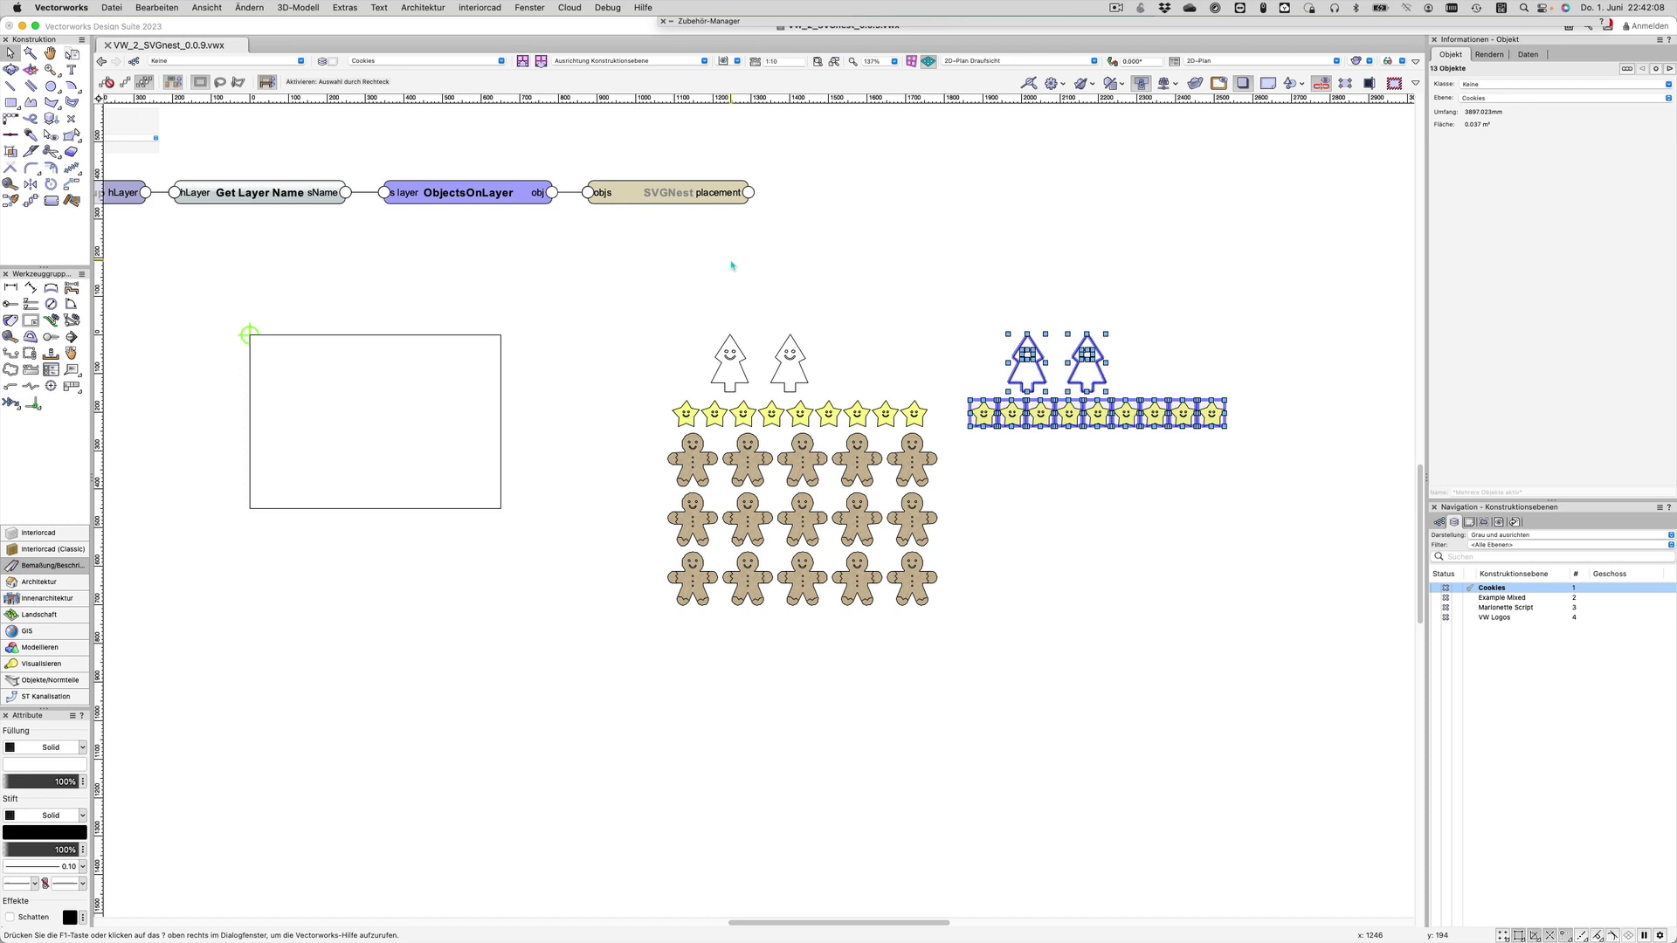
pyautogui.click(482, 282)
pyautogui.hscroll(-3, 483, 282)
pyautogui.click(609, 193)
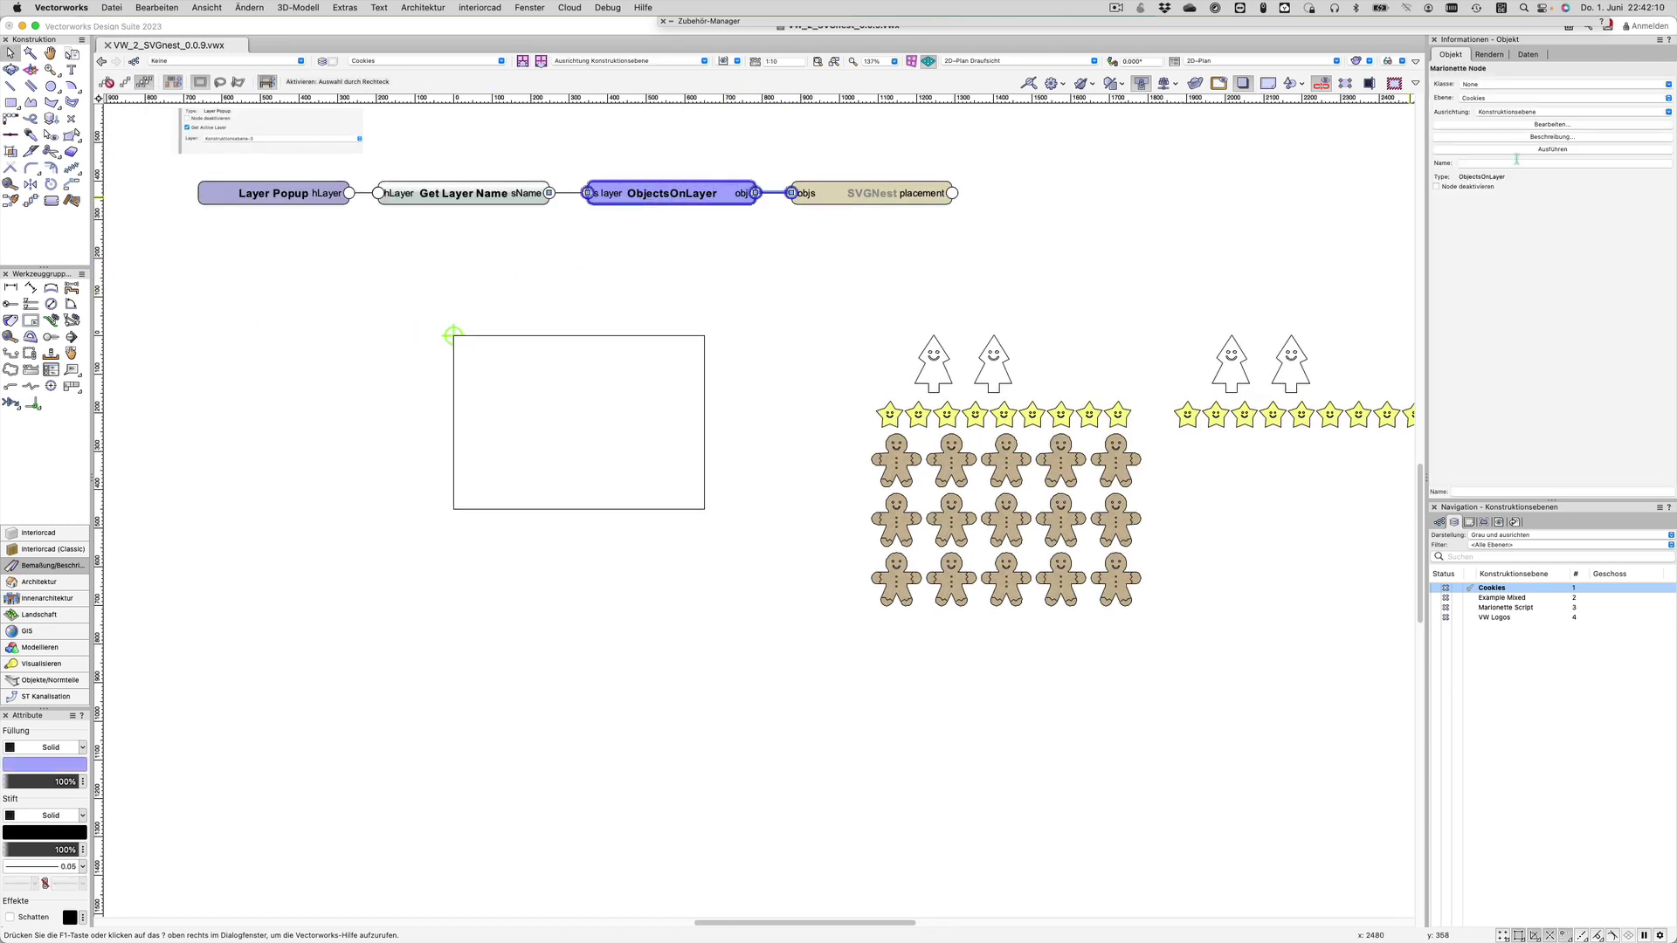
# Run the nesting script, set the rectangle as the bin and start nesting the cookies
pyautogui.click(1518, 154)
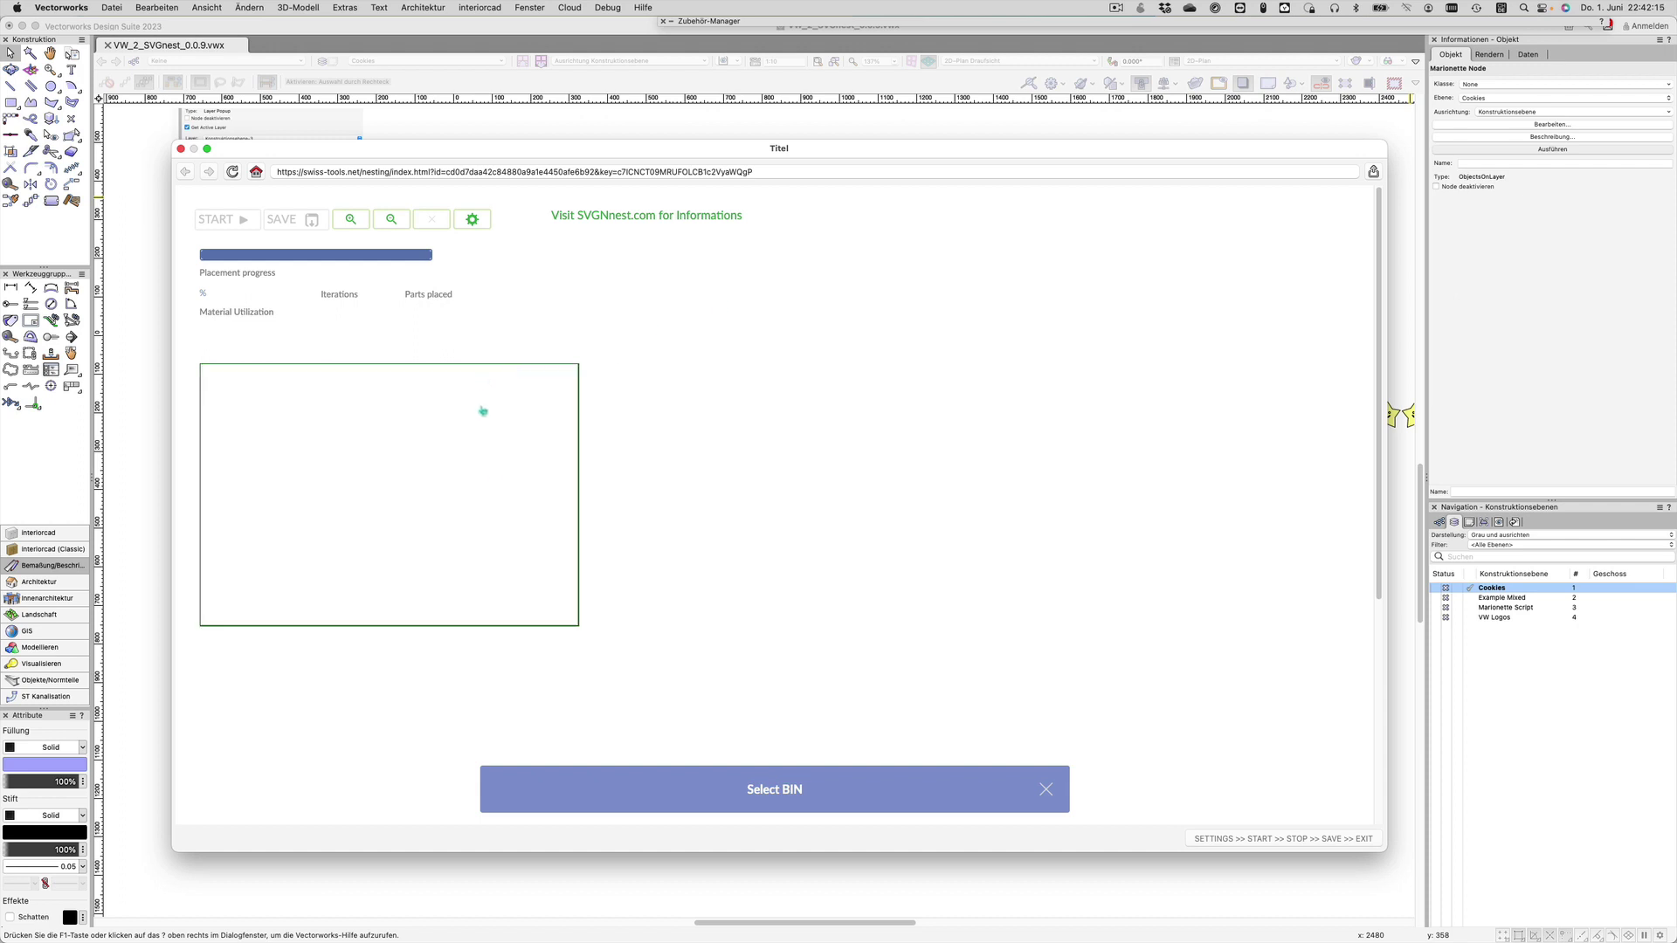
pyautogui.click(391, 220)
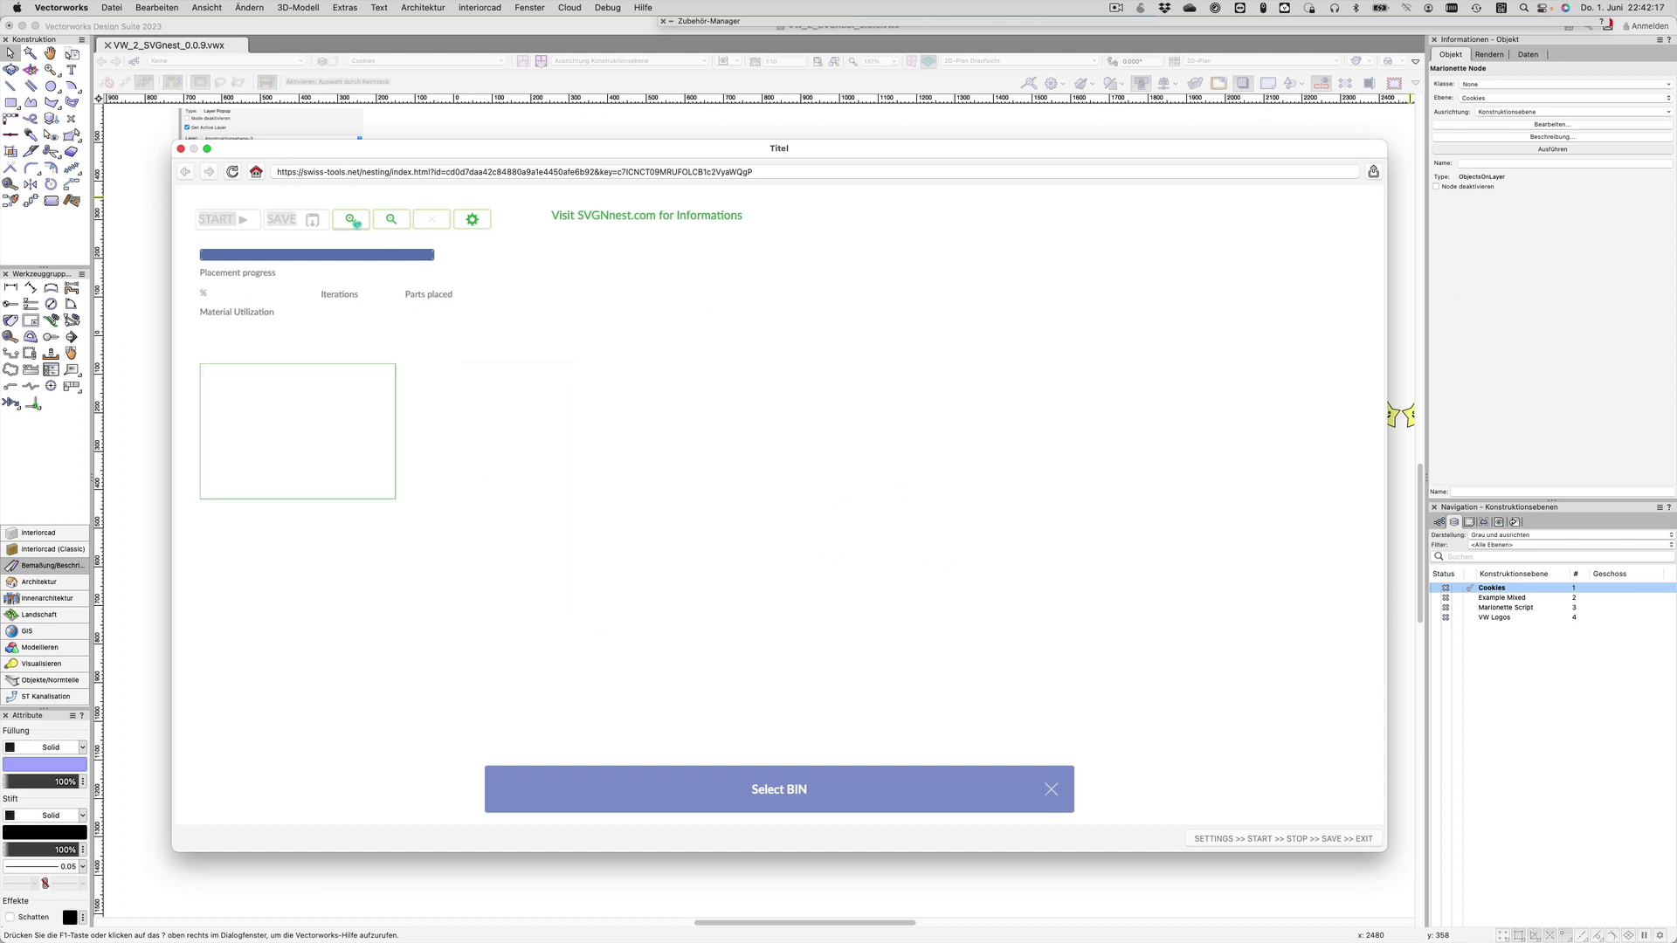
pyautogui.click(349, 221)
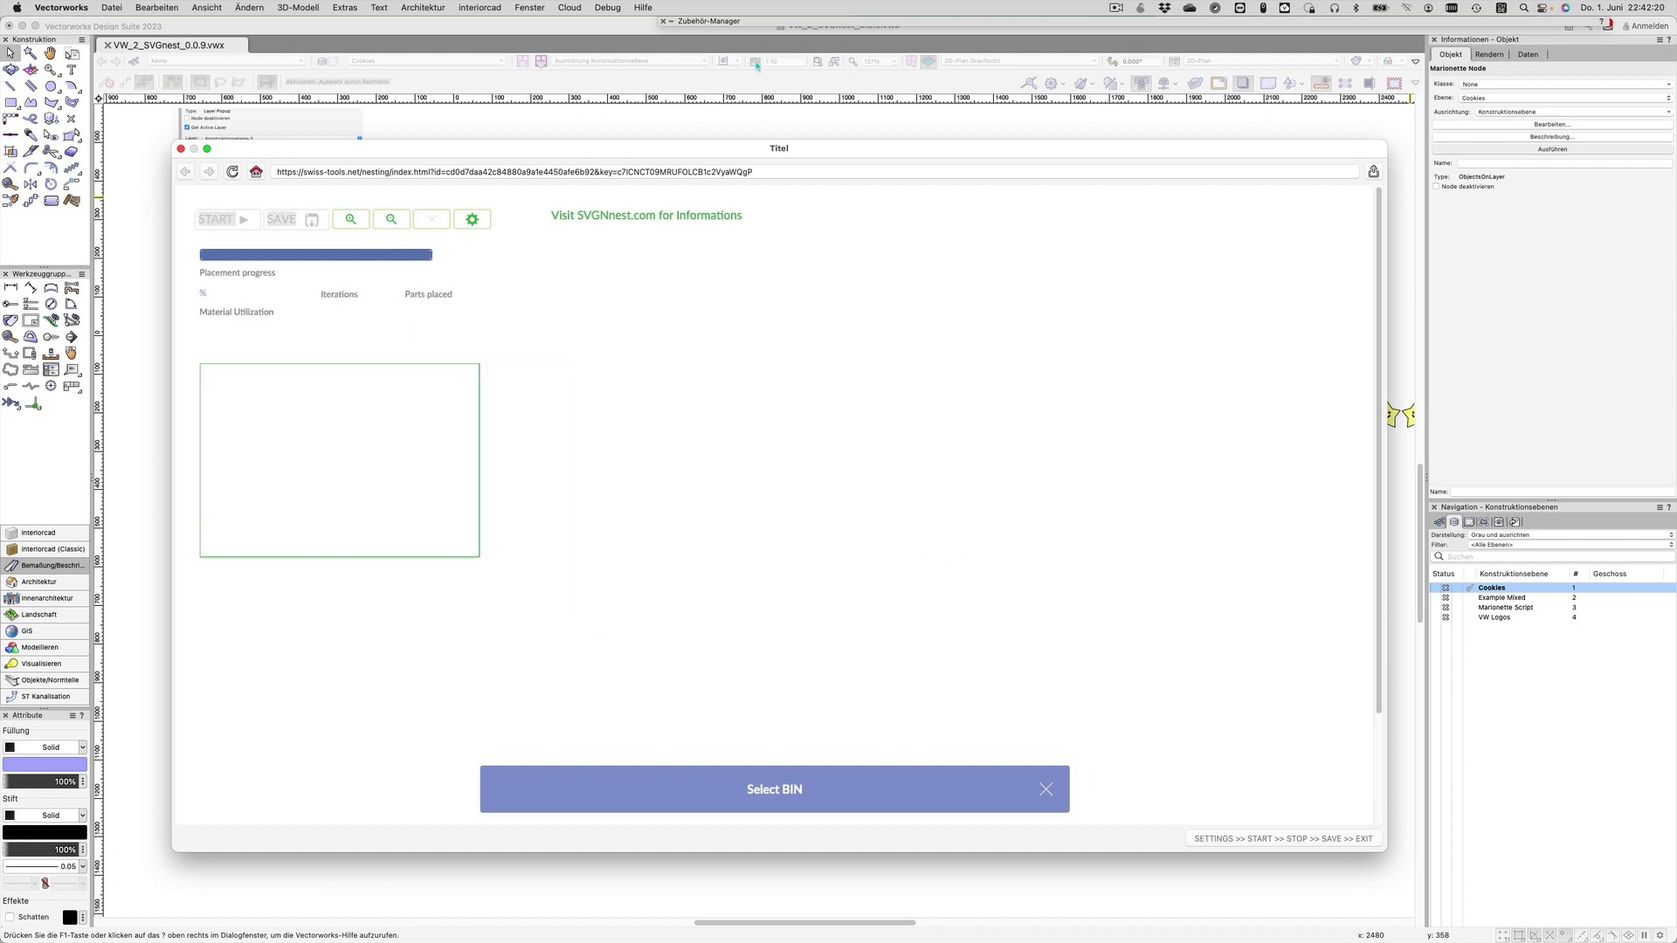
pyautogui.click(439, 413)
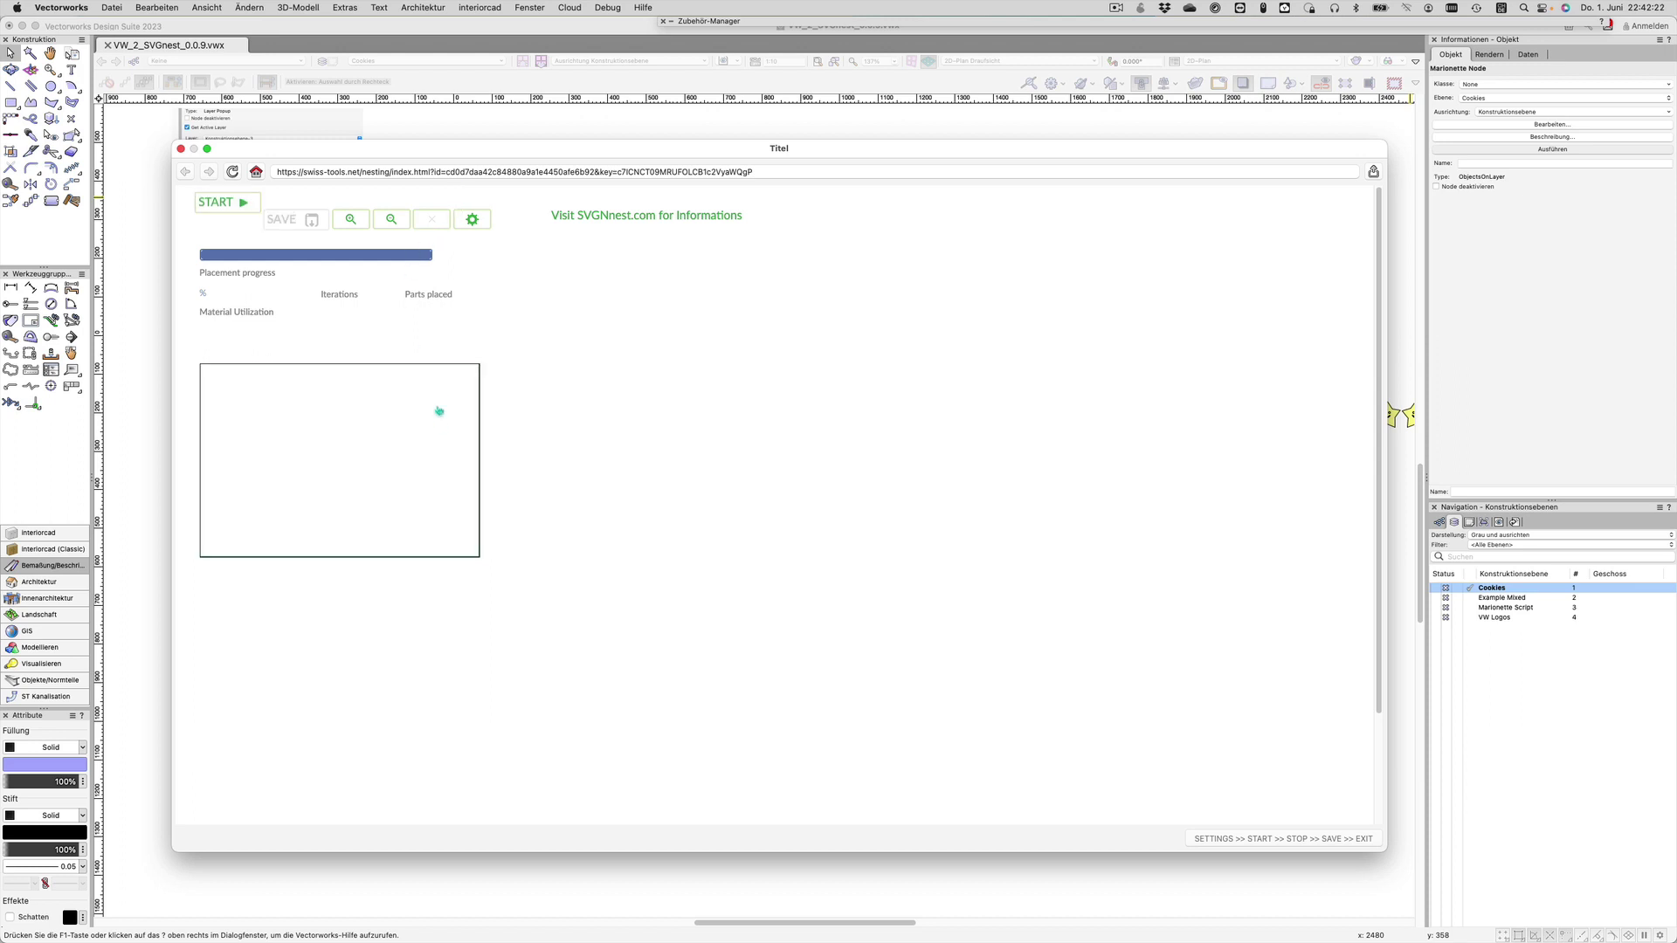
pyautogui.click(243, 217)
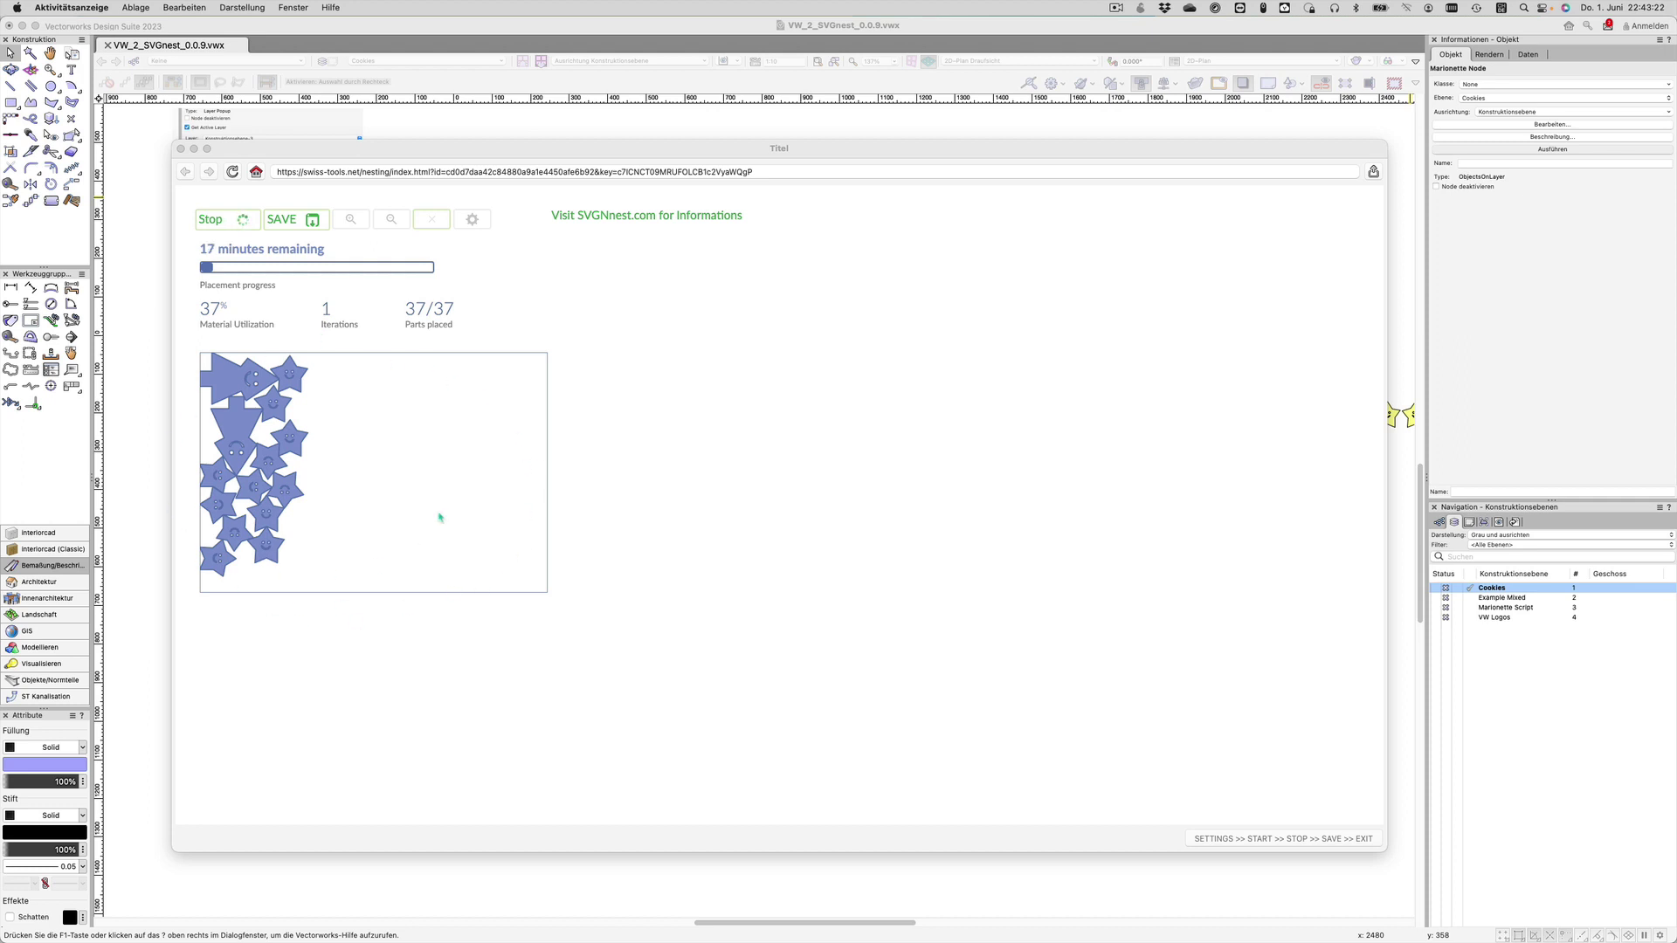
# Stop the cookie nesting with 37 of 37 parts placed and save it to Vectorworks
pyautogui.click(219, 220)
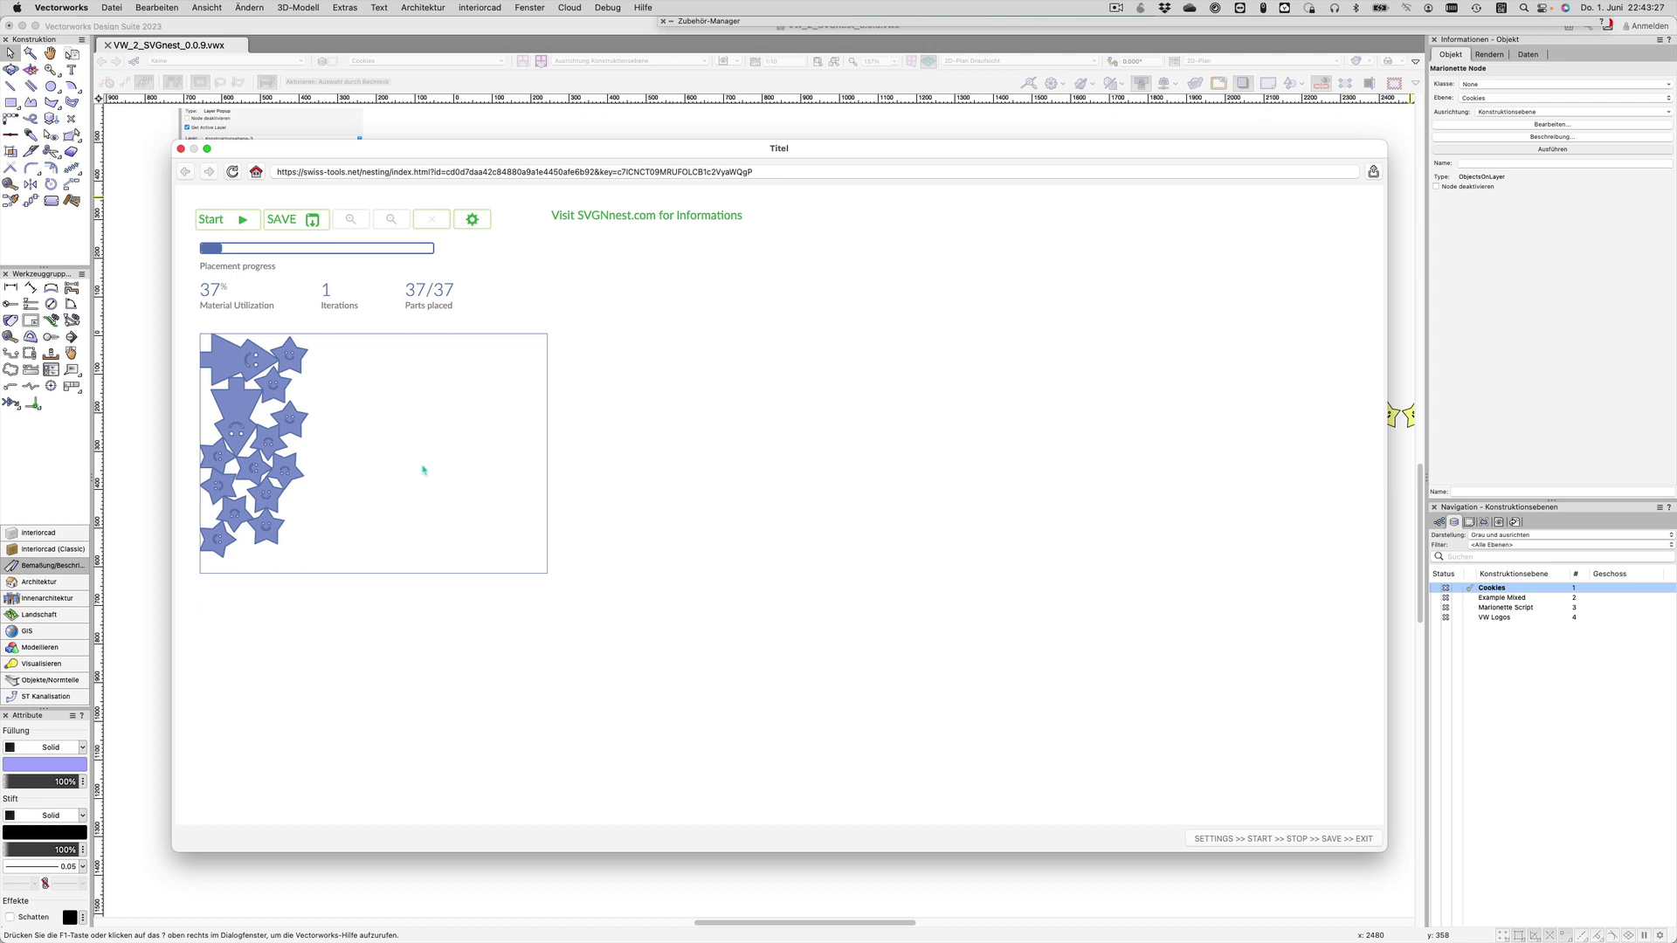
pyautogui.click(299, 223)
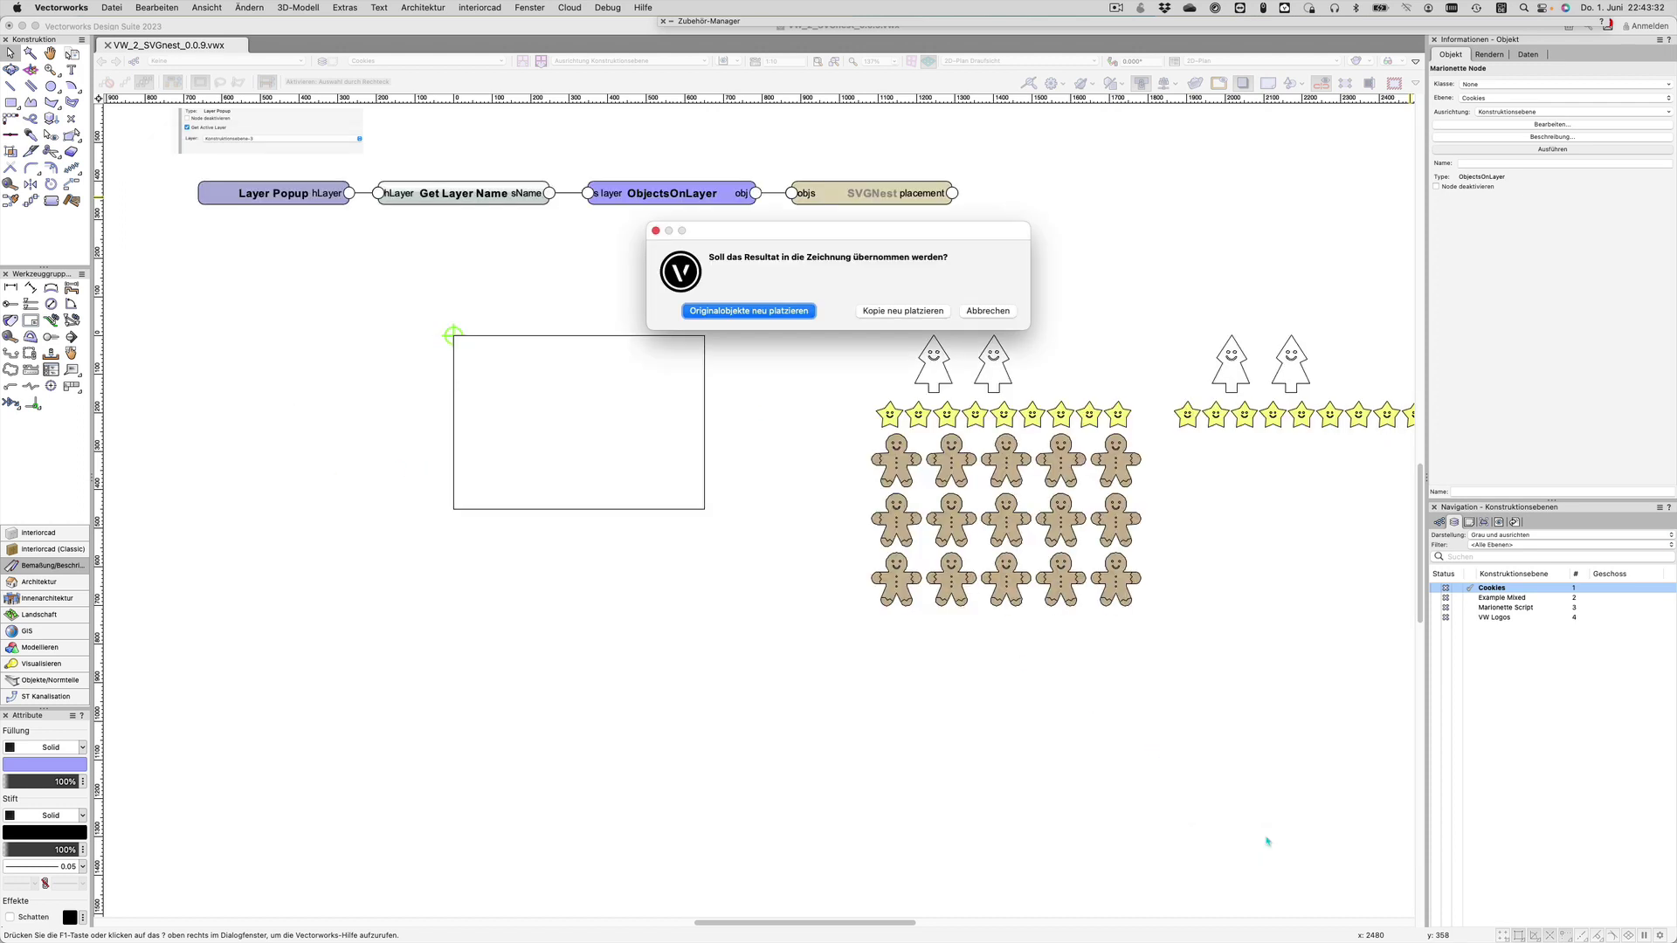
# Place nested cookie copies and add a second rectangle bin just below the first
pyautogui.click(906, 312)
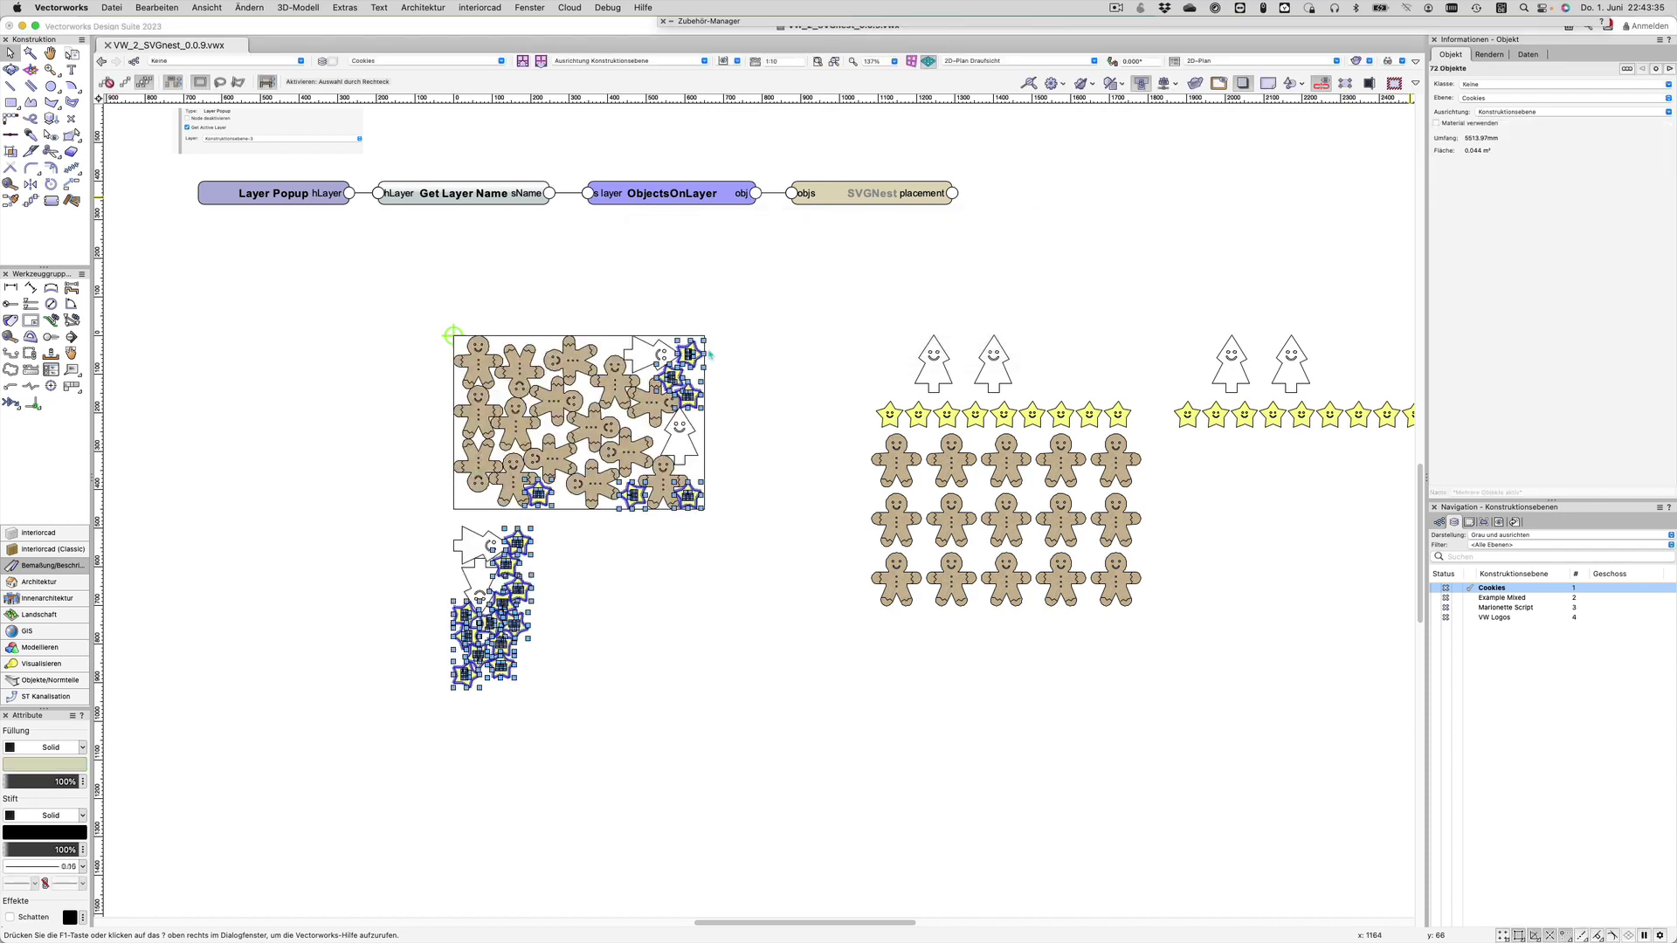
pyautogui.moveTo(451, 336); pyautogui.dragTo(452, 510)
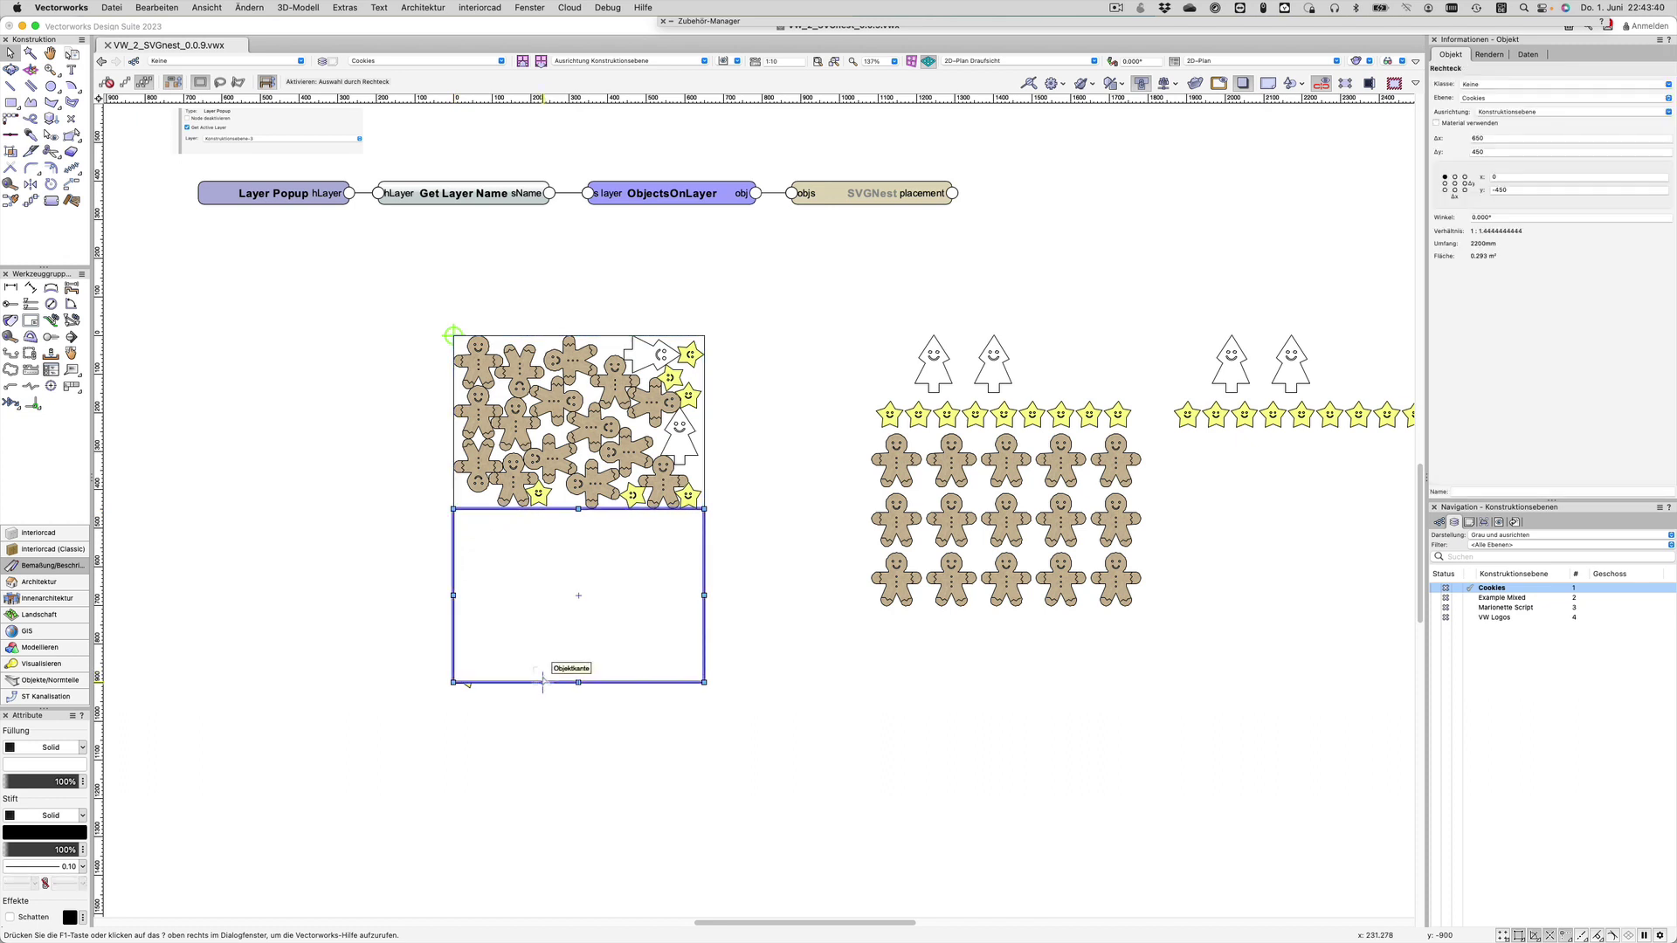
pyautogui.press('Down')
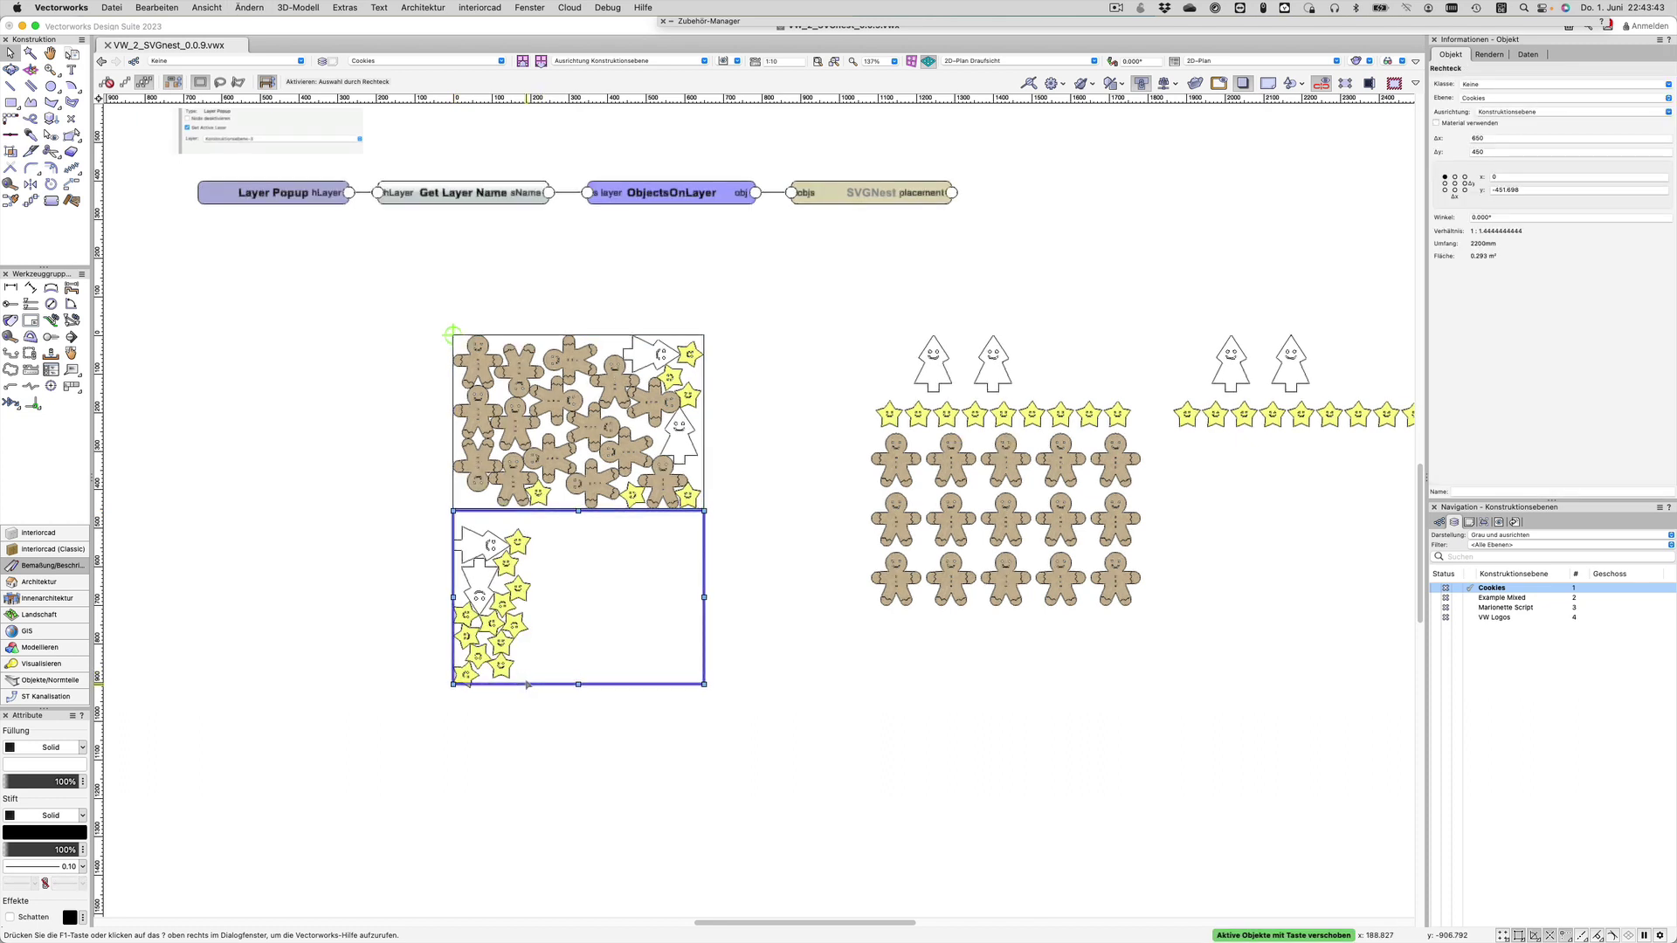
pyautogui.press('Down')
pyautogui.press('Down')
pyautogui.press('Down')
pyautogui.press('Down')
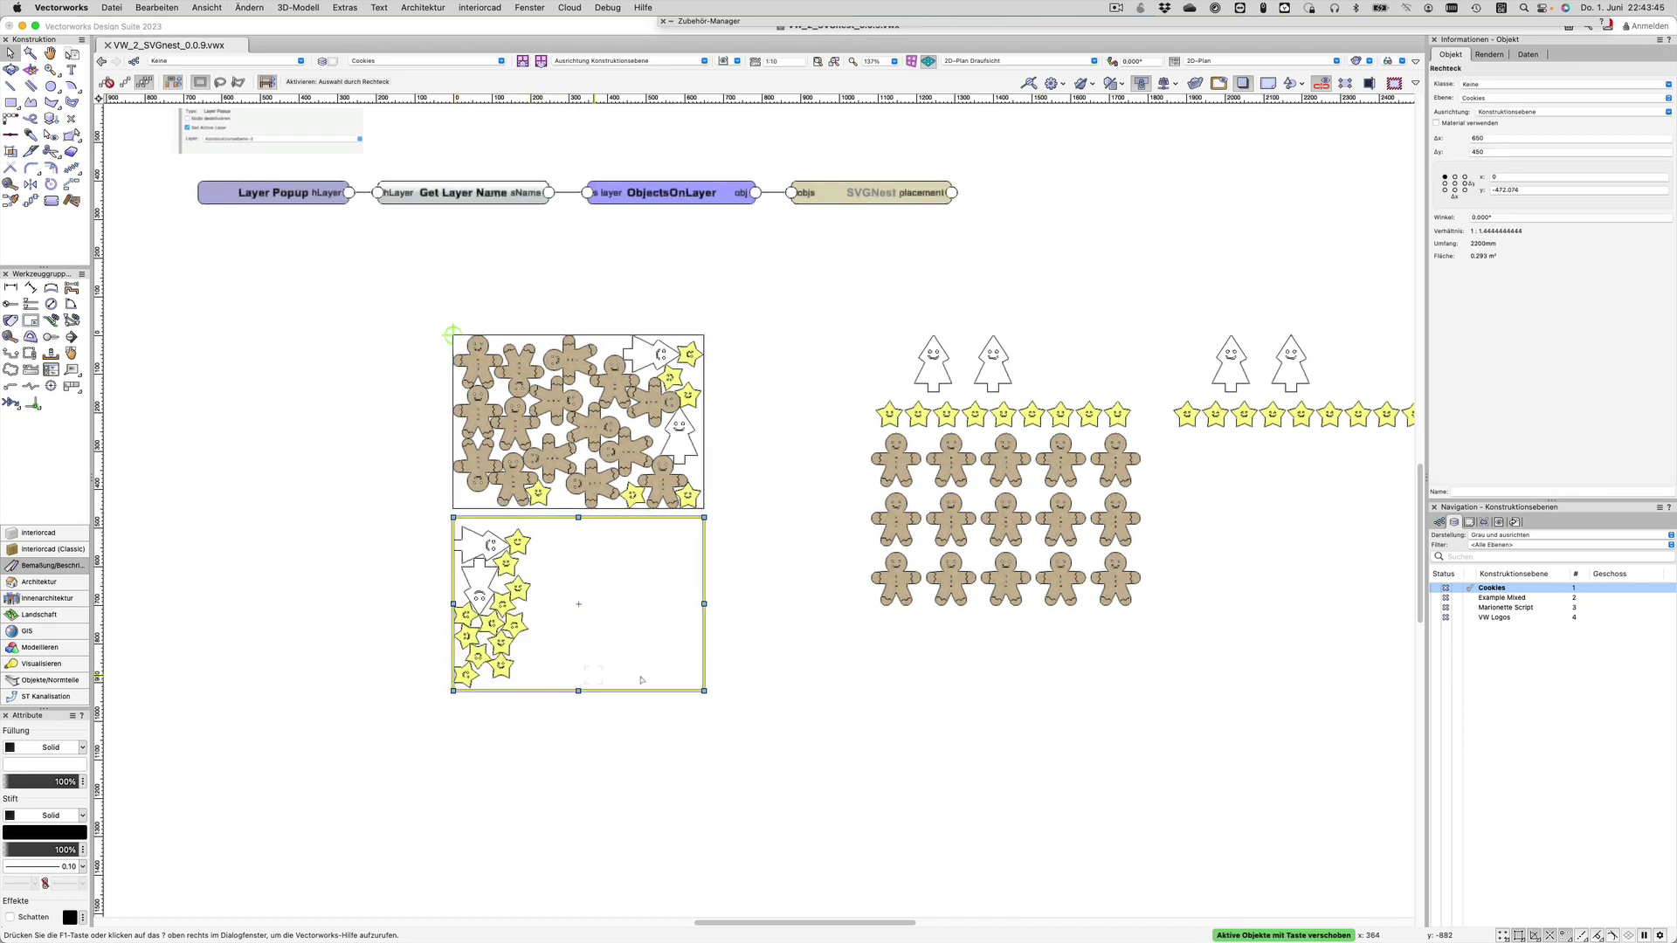
pyautogui.click(785, 630)
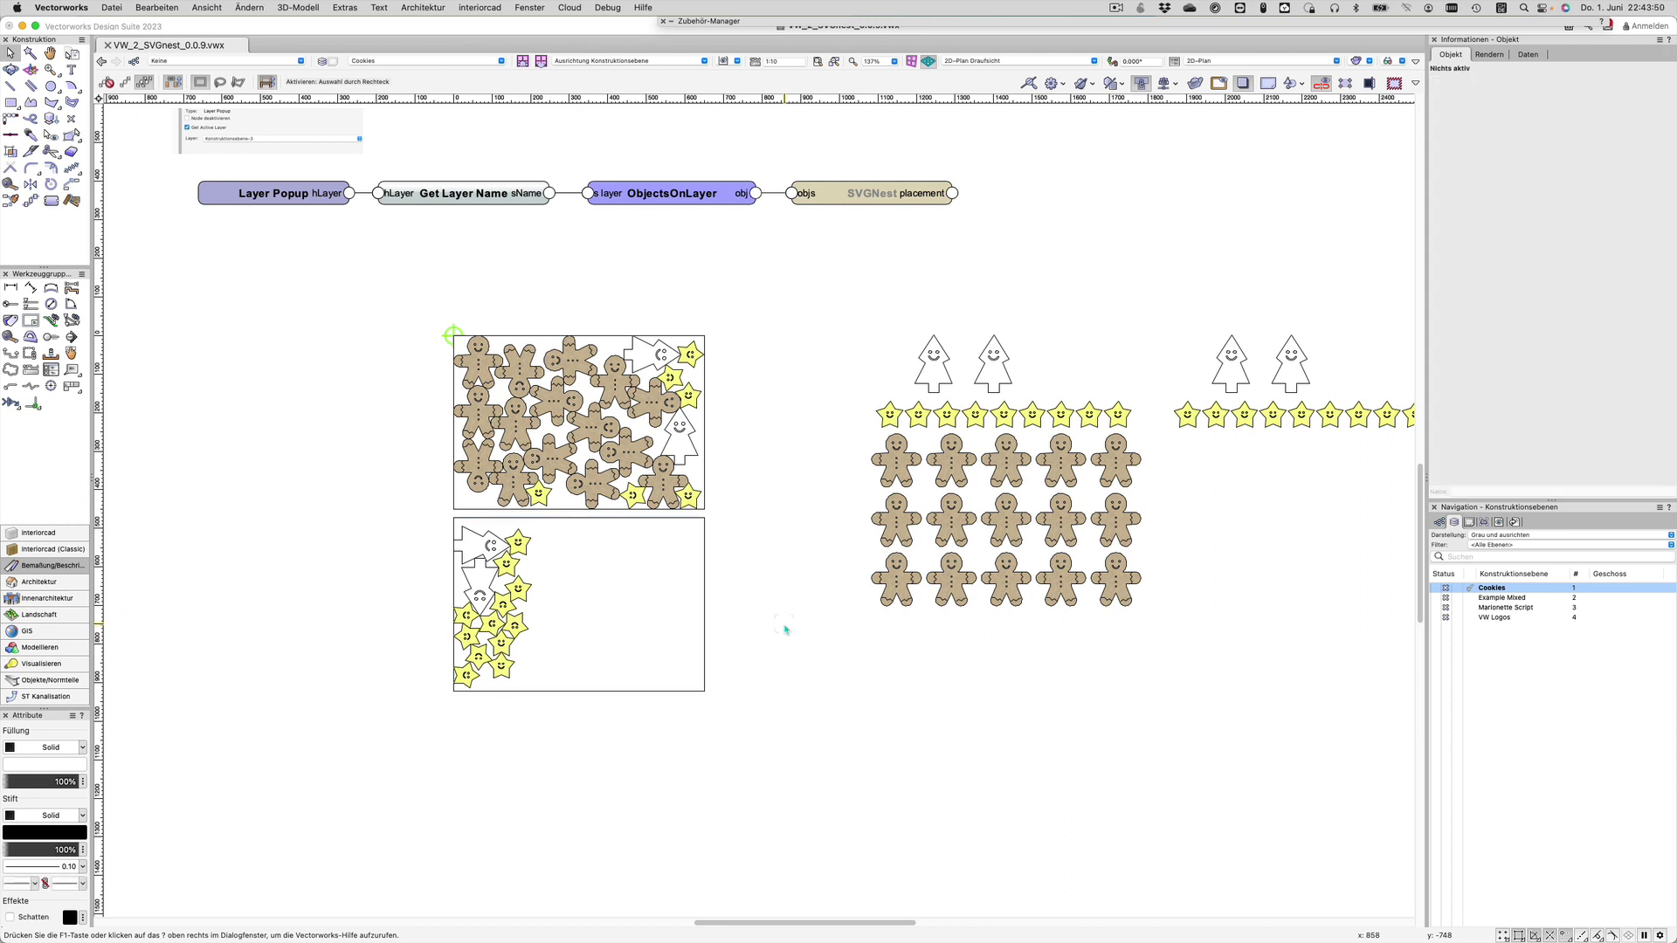
# Activate the VW Logos layer and select its ObjectsOnLayer node to launch SVGnest
pyautogui.click(1474, 620)
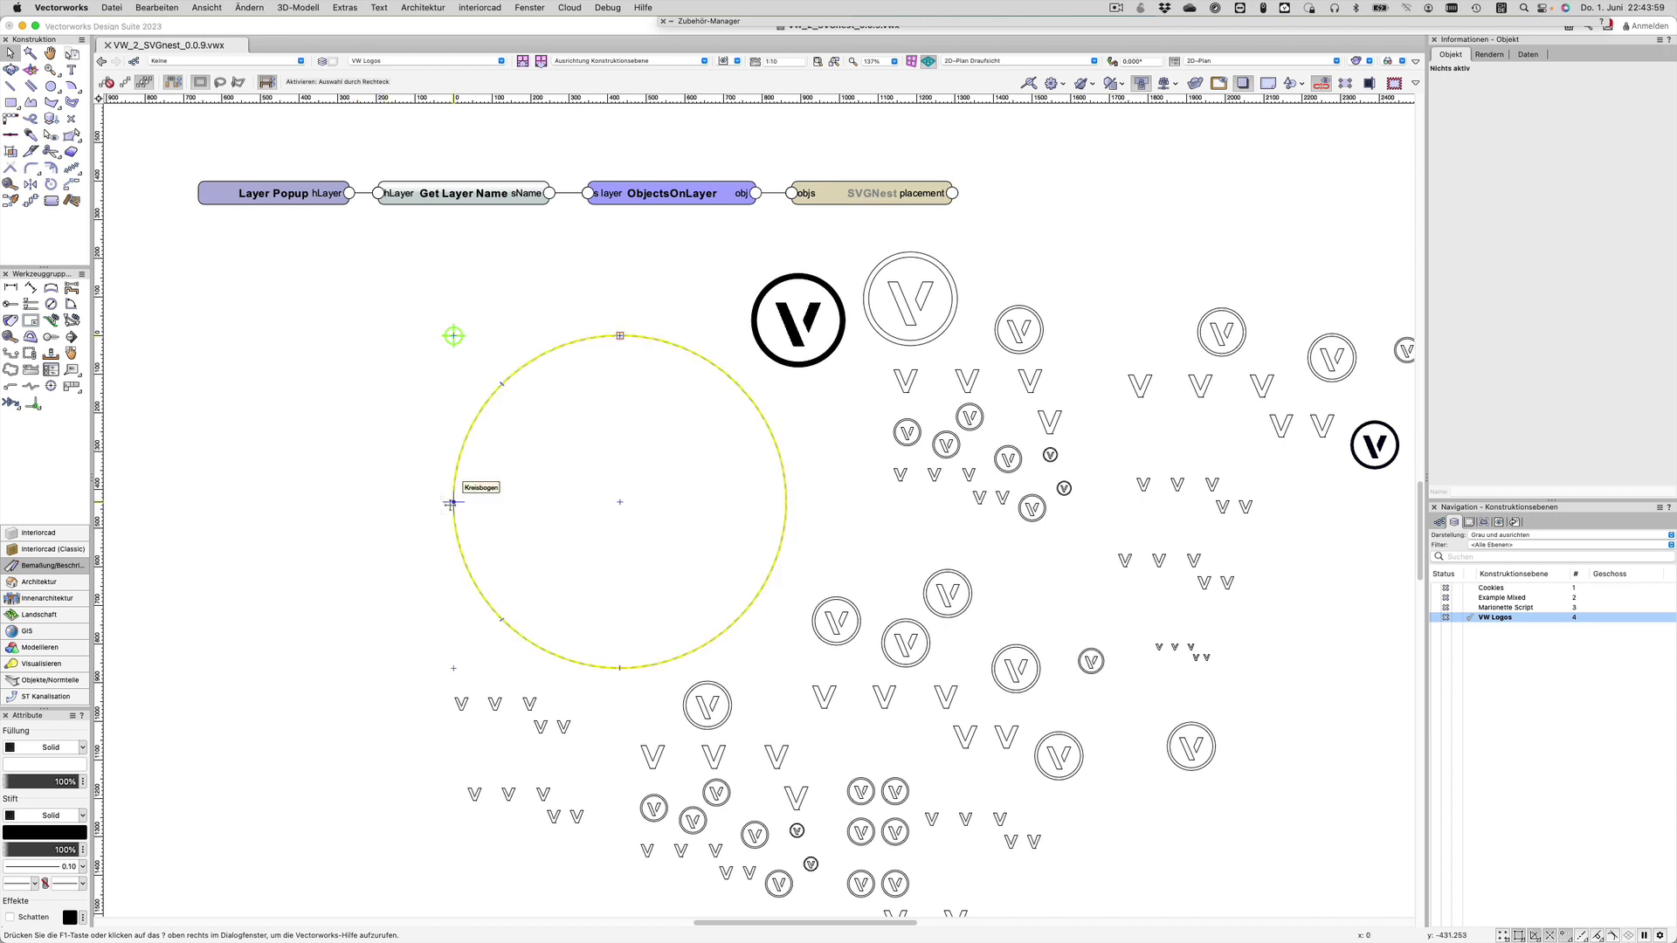
pyautogui.click(629, 193)
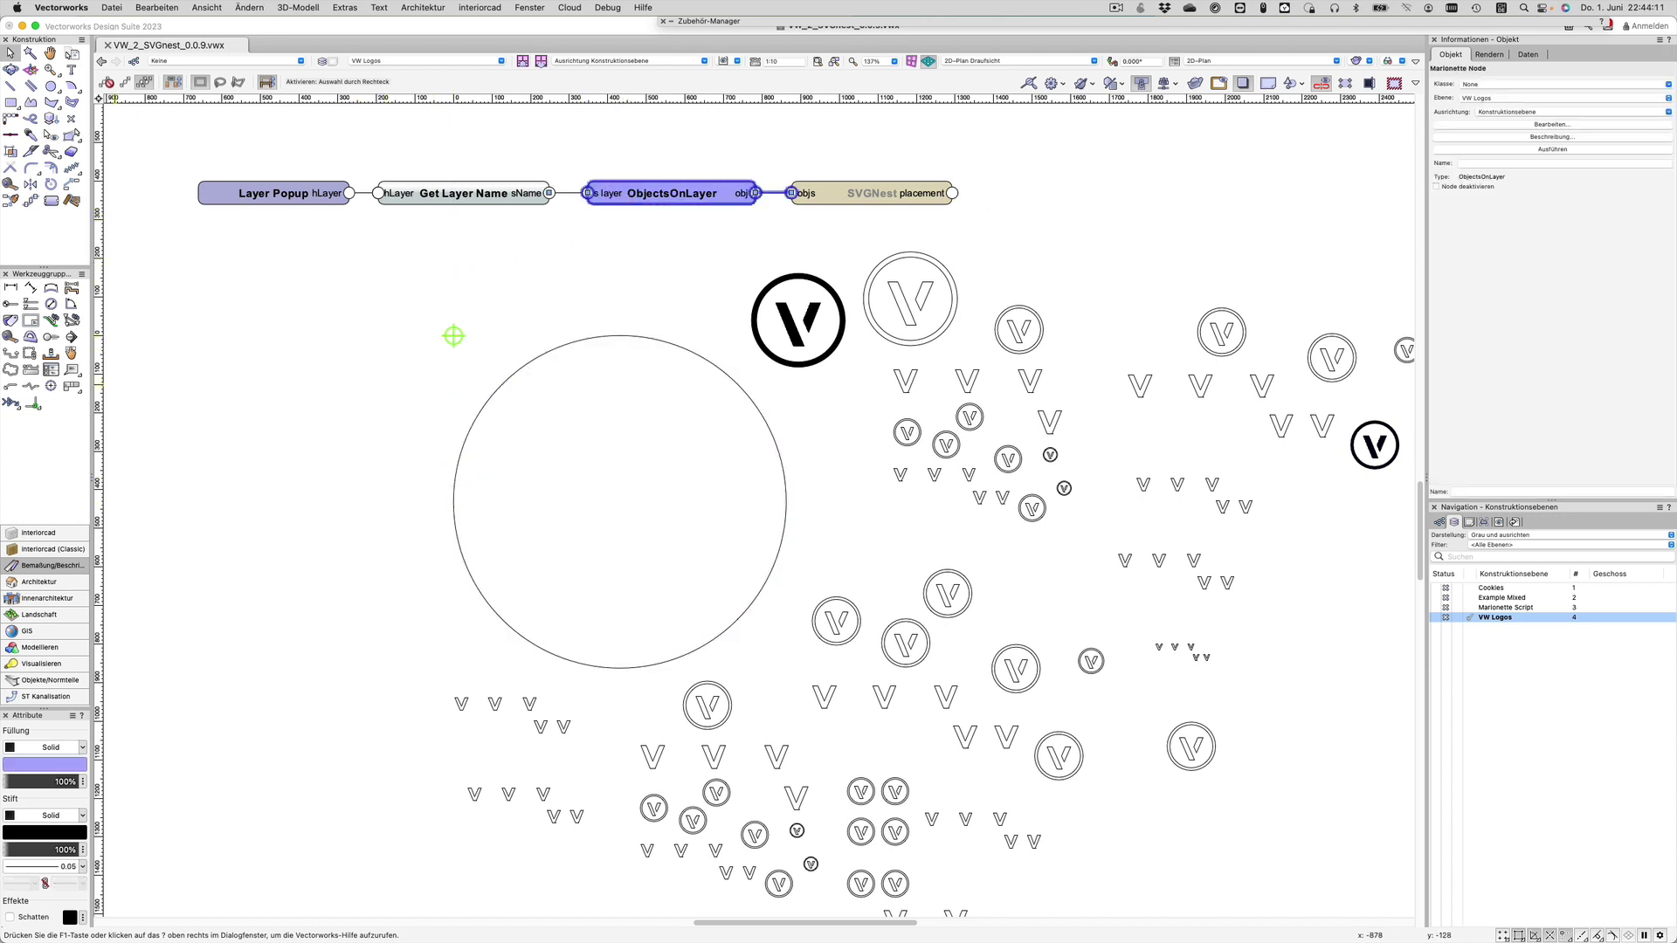
pyautogui.press('super+Tab')
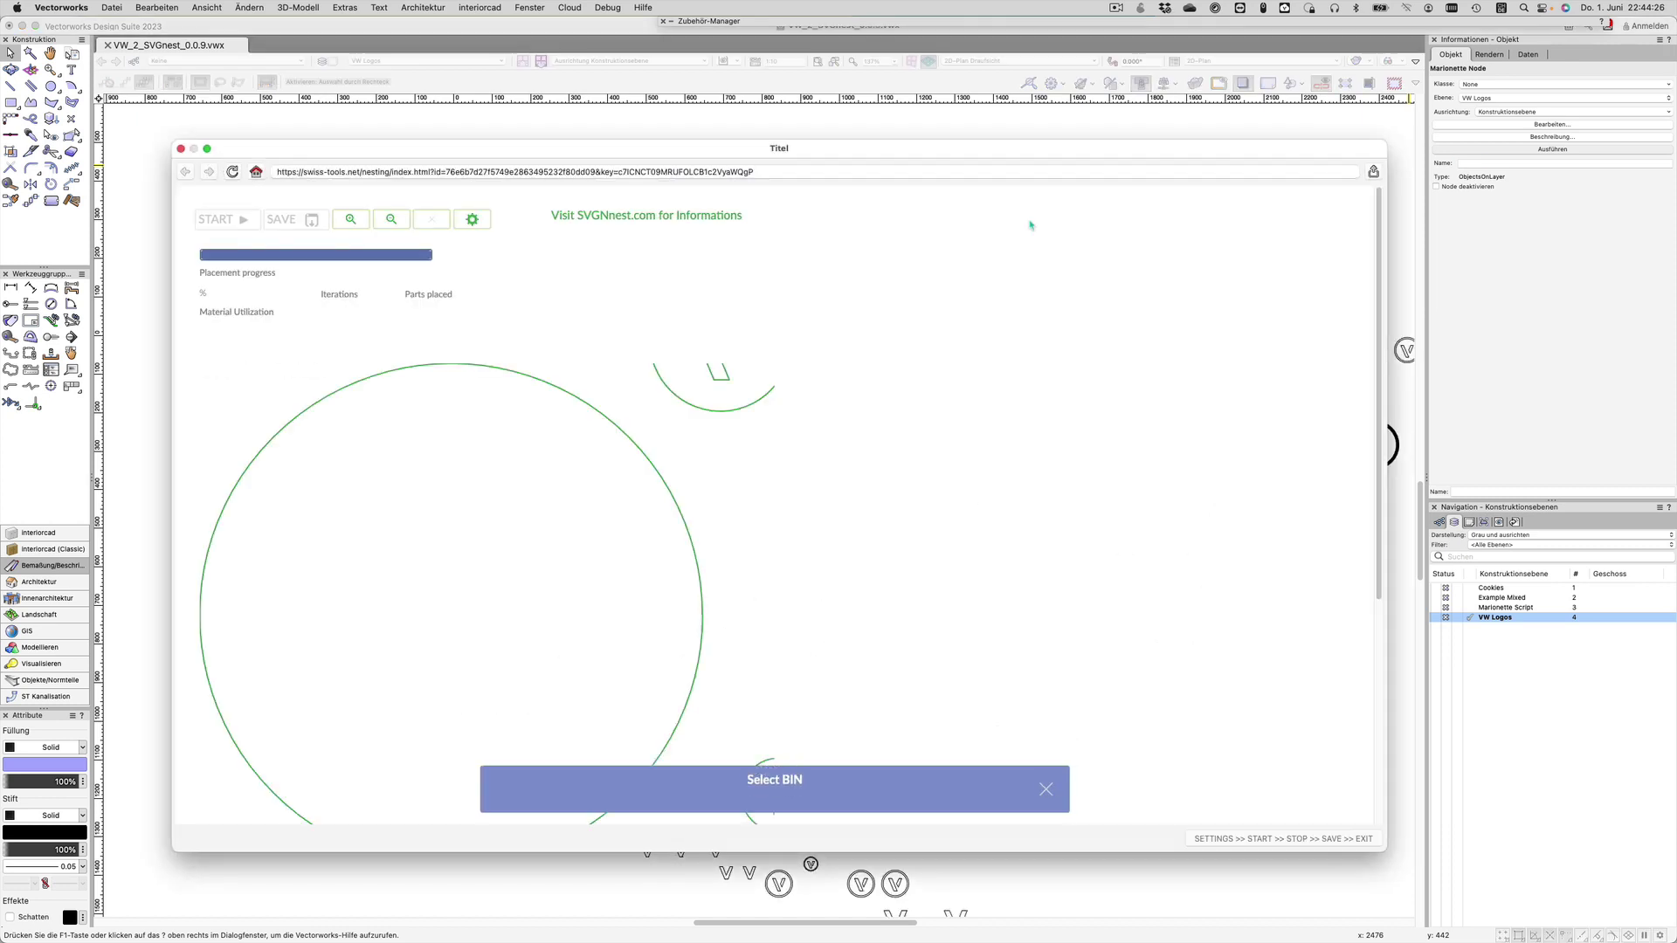
# In SVGnest, use the circle as the bin, save the nesting settings, and start packing the 135 logos
pyautogui.click(392, 219)
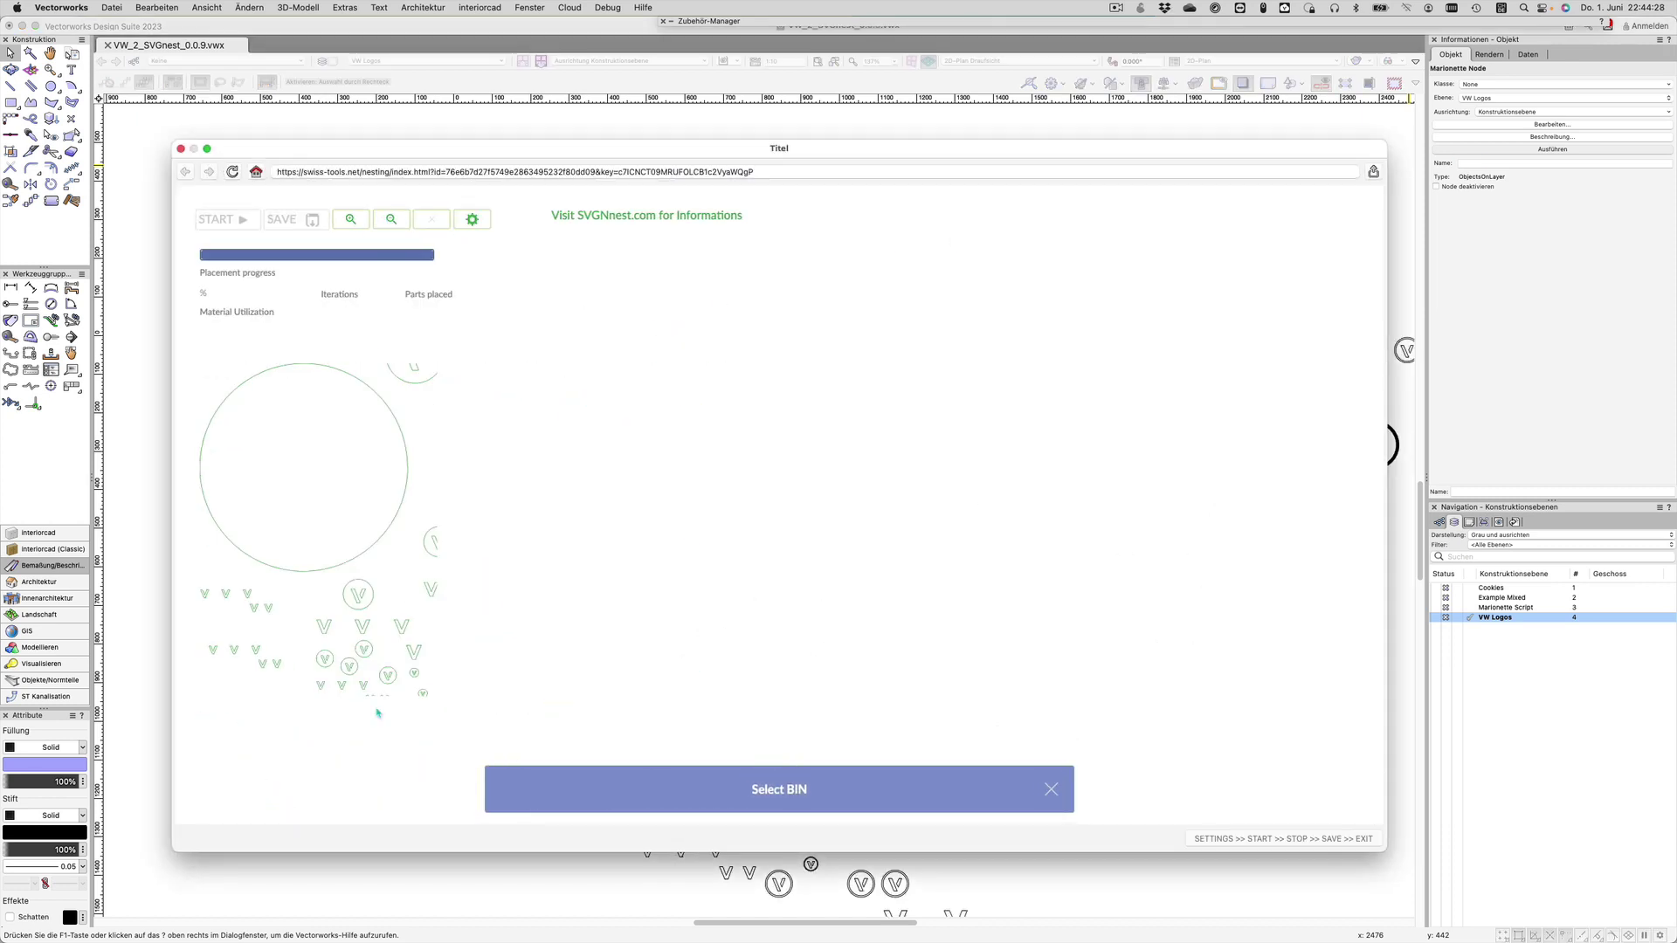
pyautogui.click(289, 372)
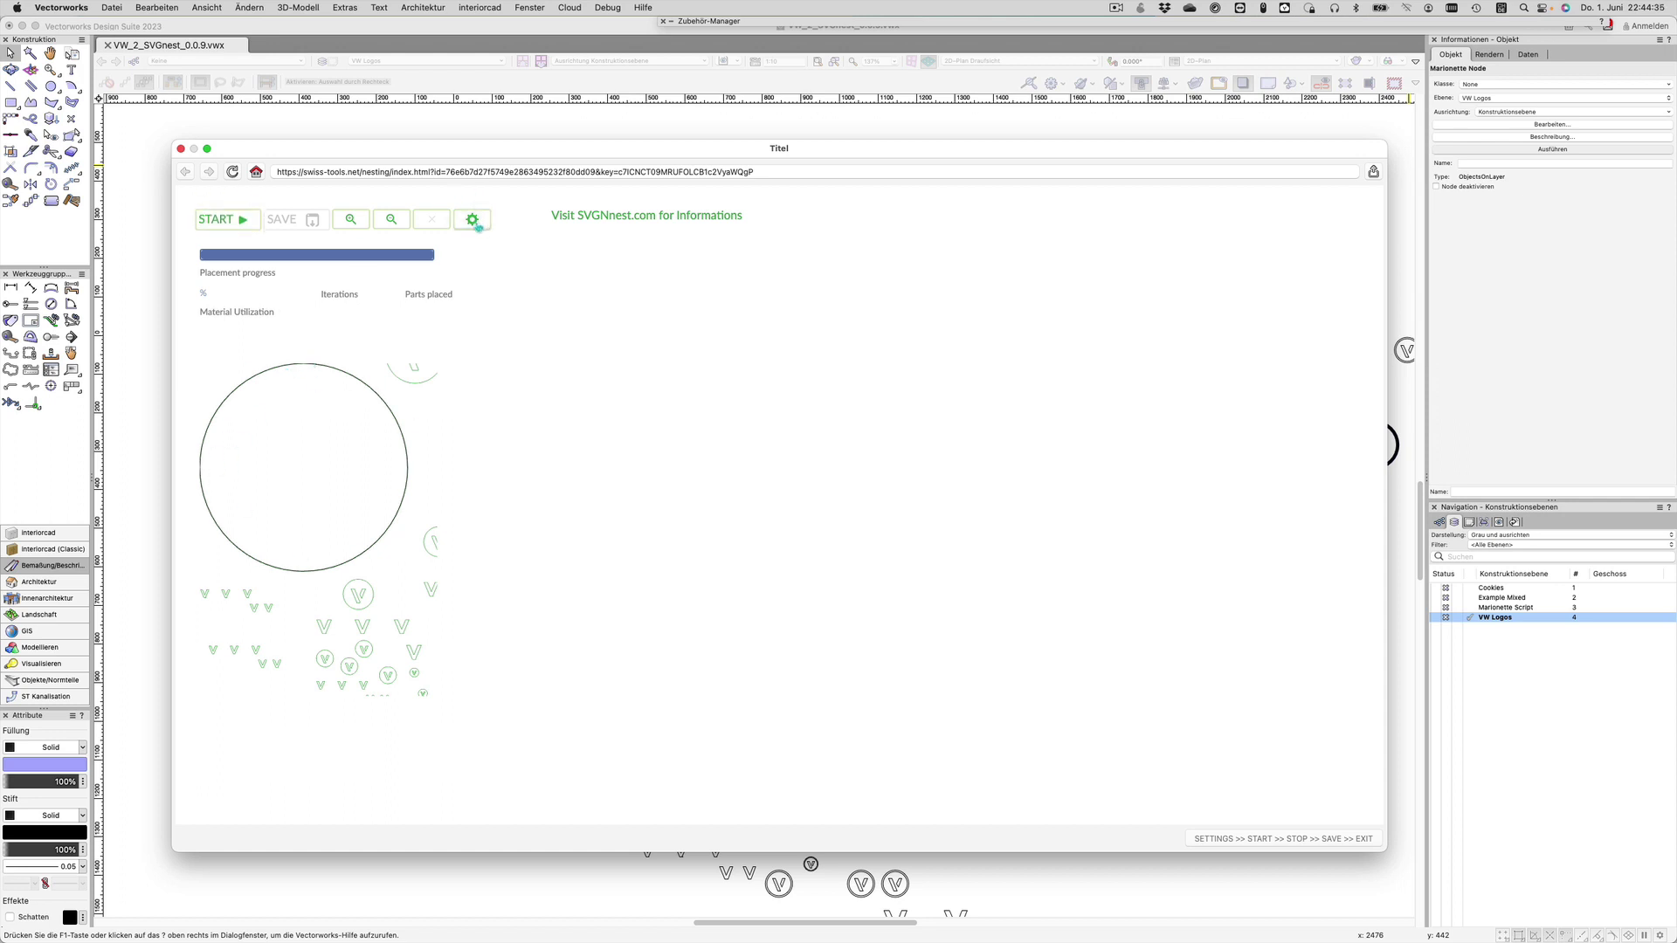
pyautogui.click(473, 220)
pyautogui.click(888, 243)
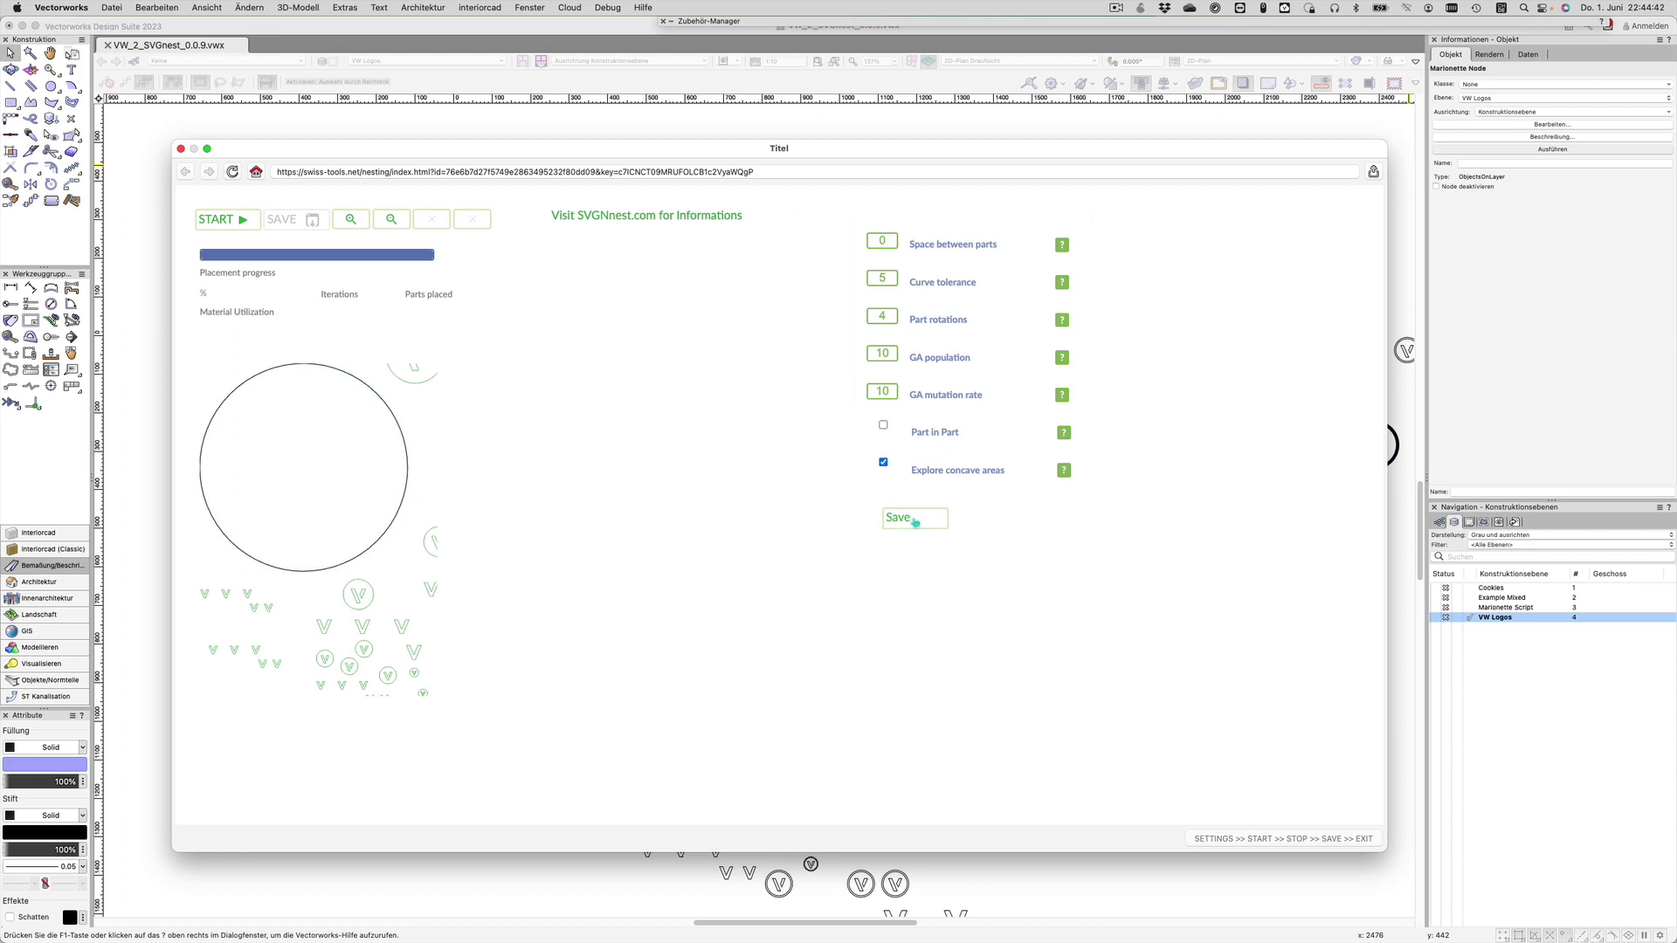
pyautogui.click(914, 519)
pyautogui.click(223, 220)
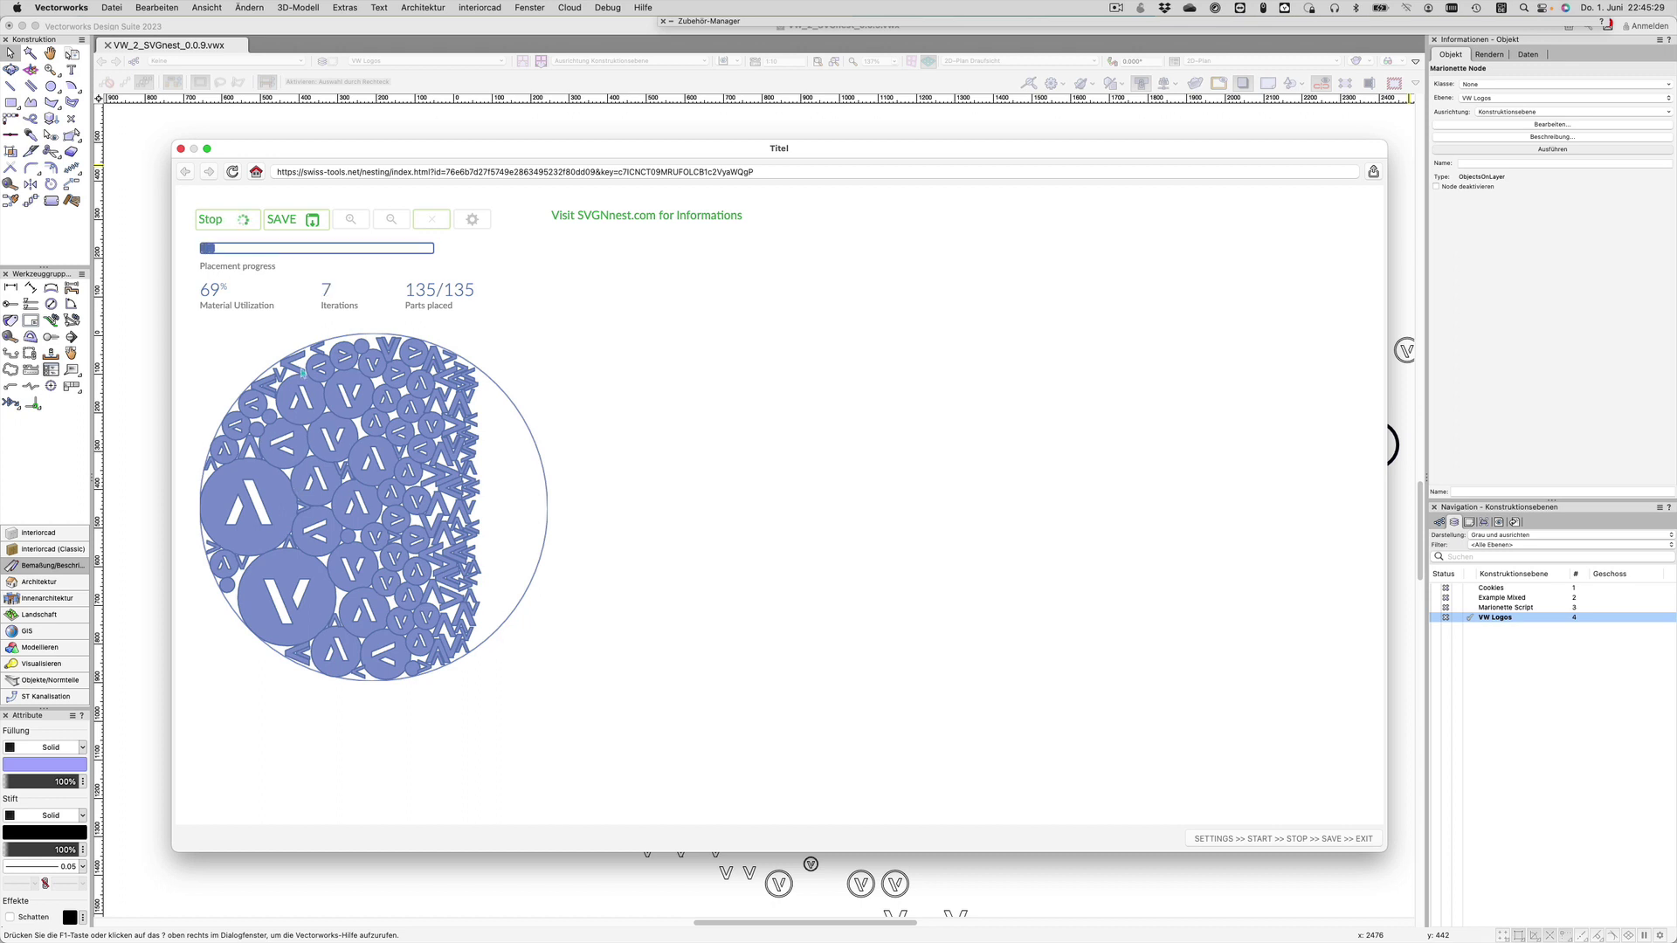
# Restart nesting with curve tolerance 0.8, stop at 140 of 140 parts, and save back
pyautogui.click(212, 219)
pyautogui.click(475, 220)
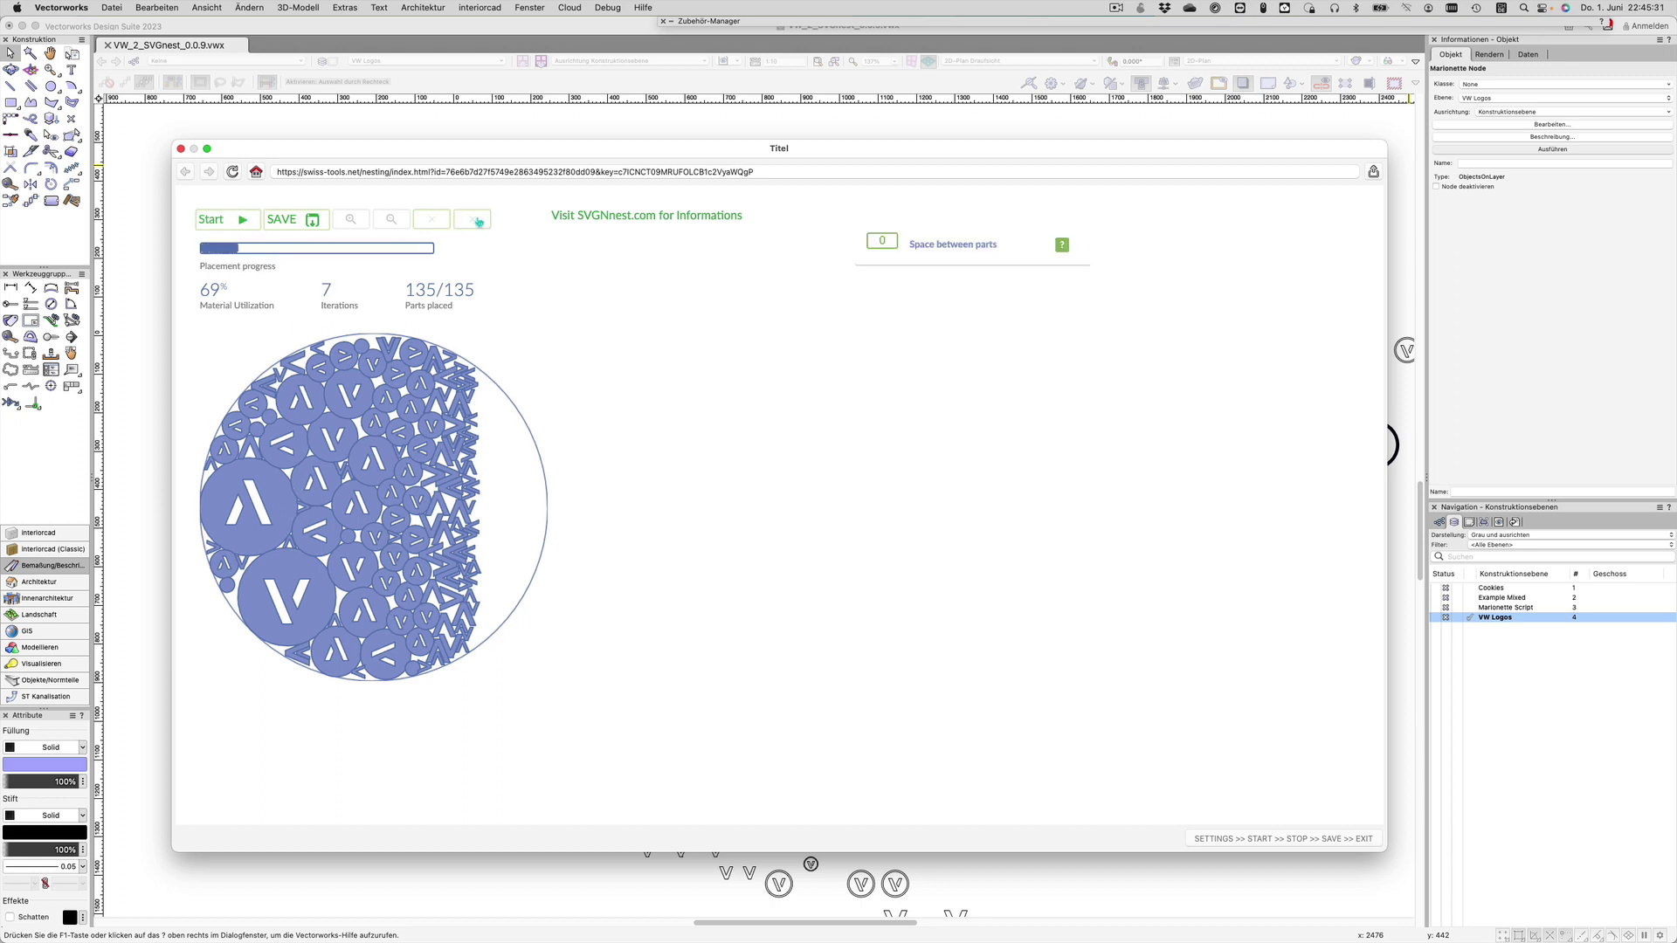
pyautogui.doubleClick(892, 272)
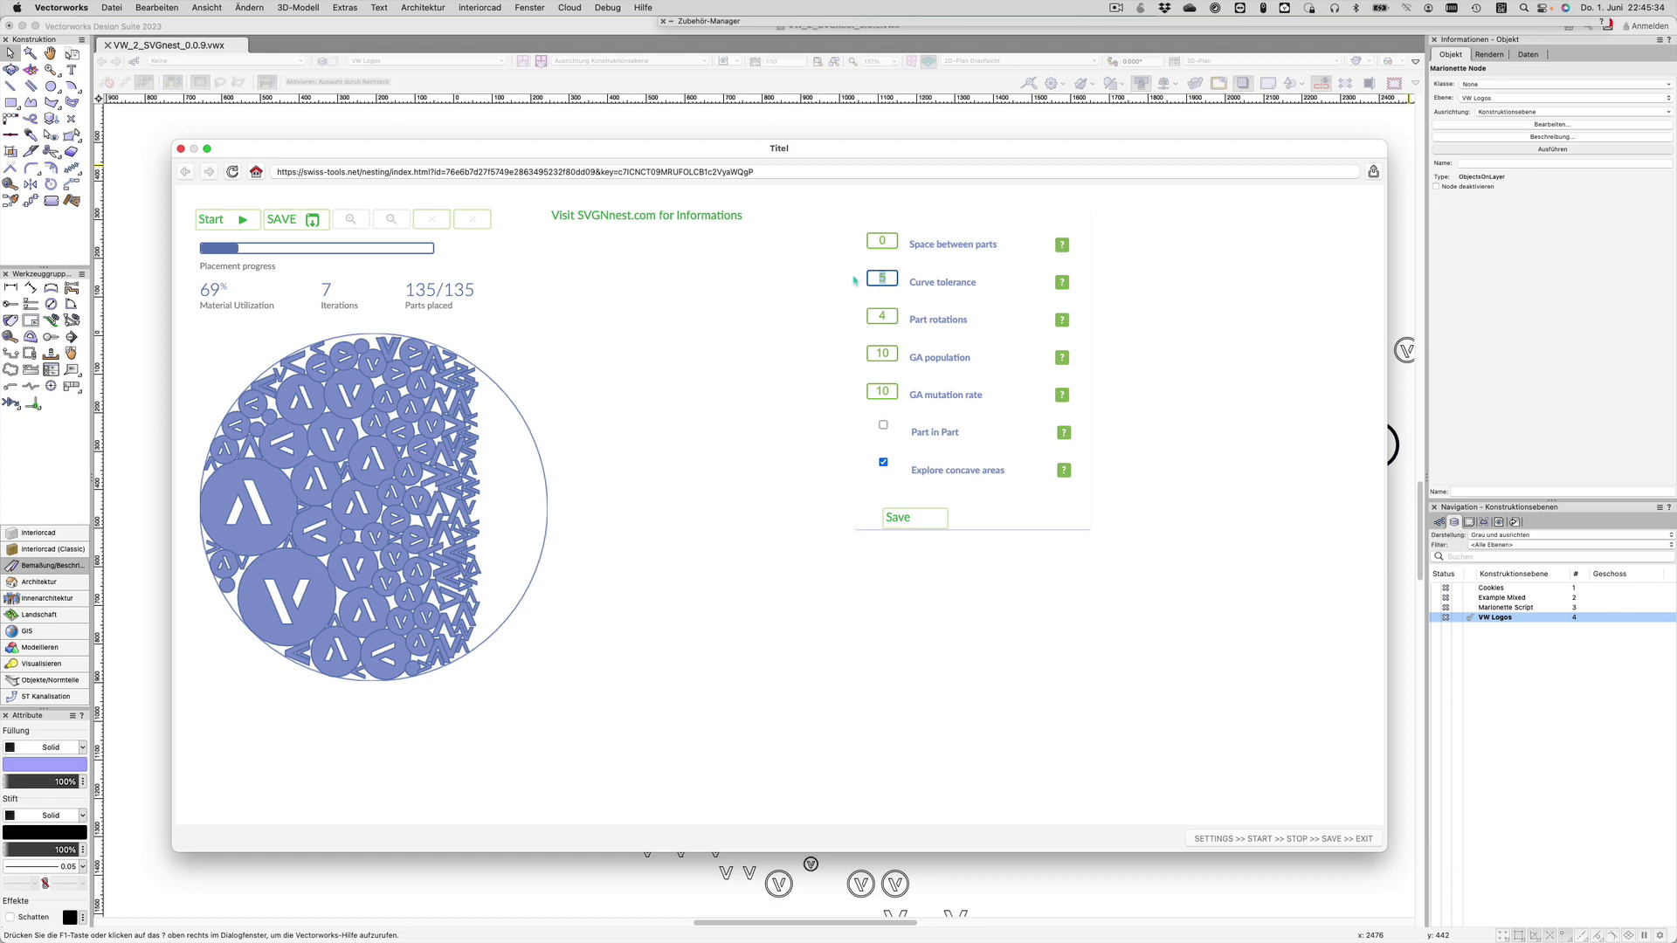
pyautogui.write('0.8')
pyautogui.click(907, 520)
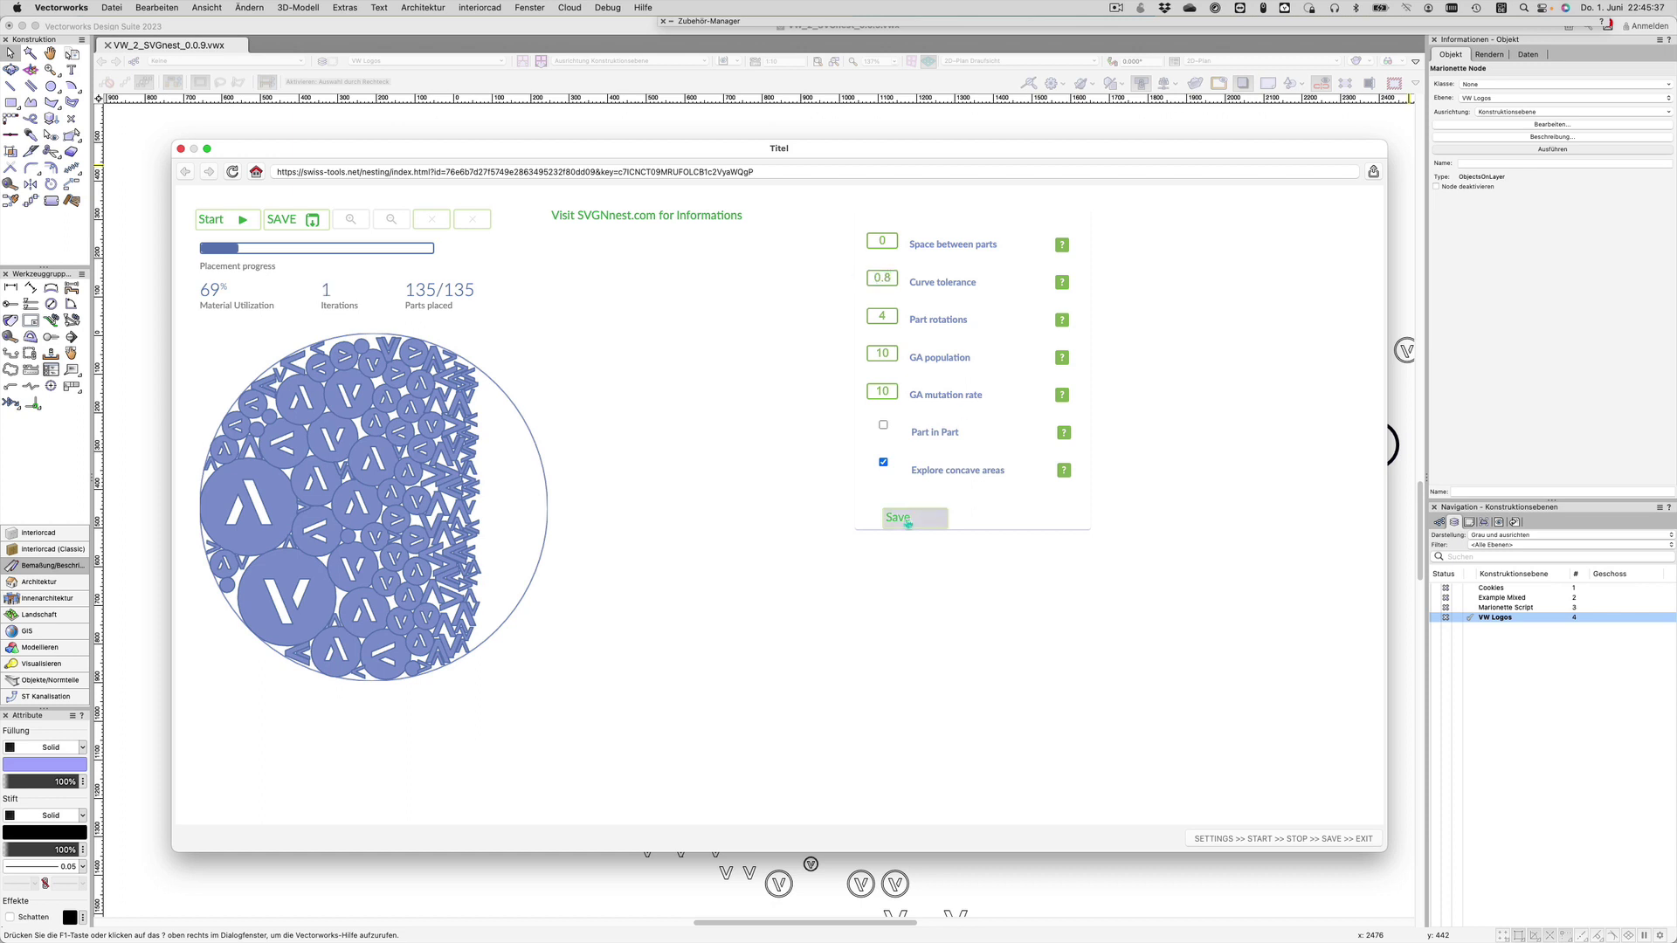
pyautogui.click(241, 224)
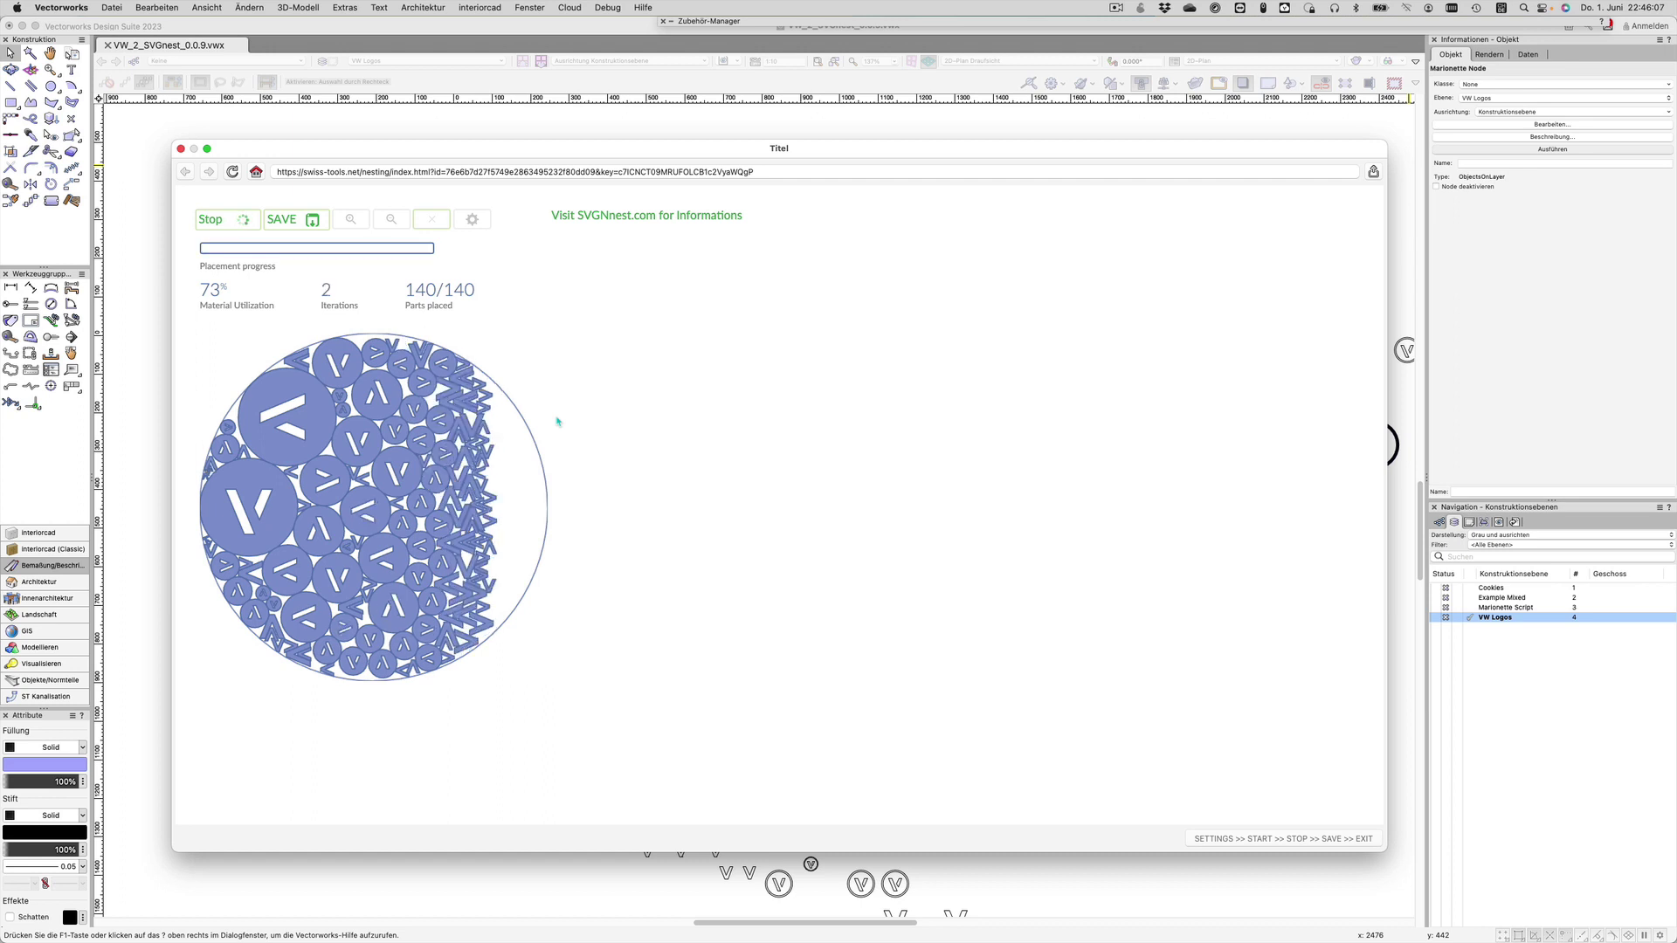
pyautogui.click(217, 221)
pyautogui.click(282, 218)
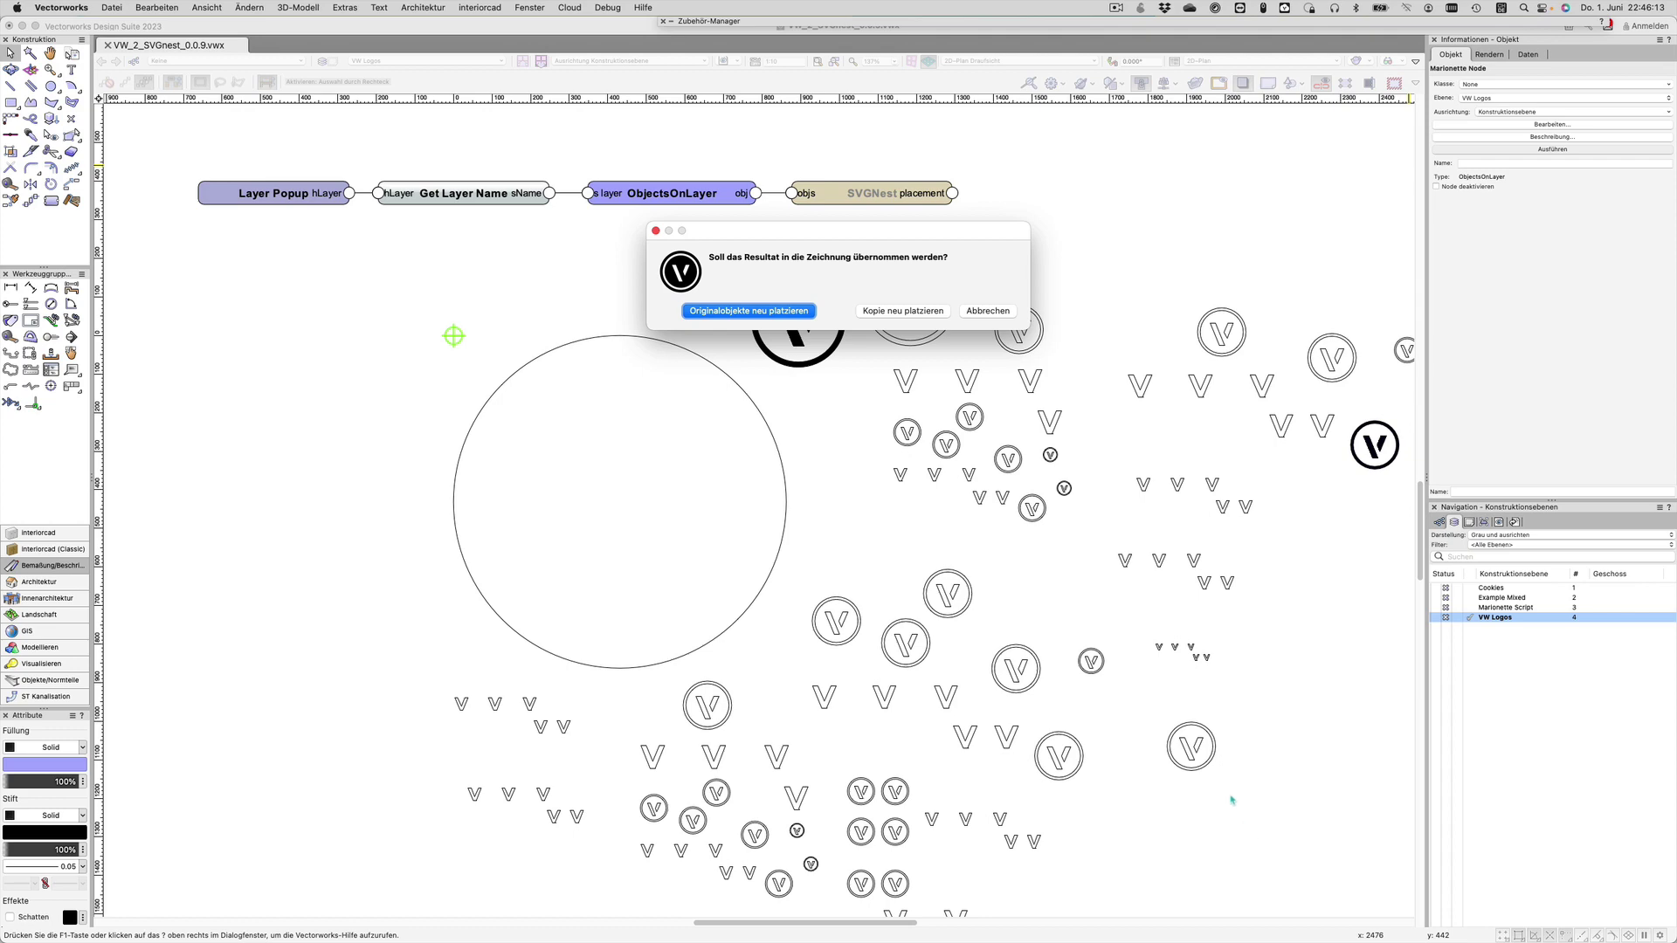
# Reposition the original logo objects into the nested layout, then deselect them
pyautogui.click(902, 311)
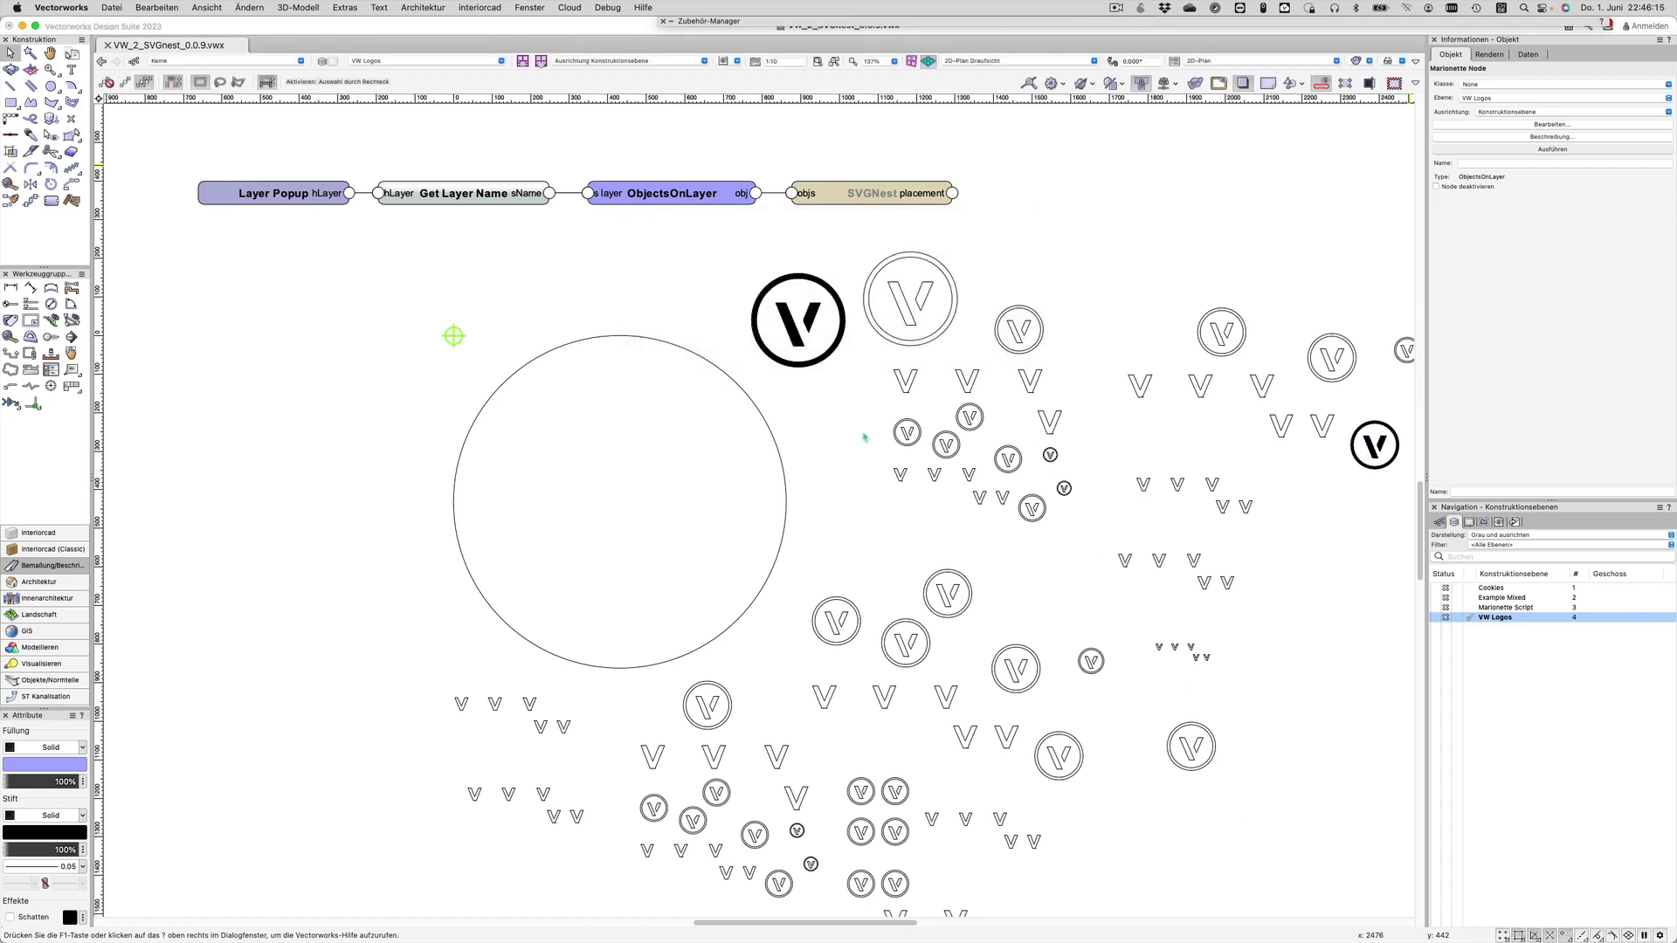
pyautogui.click(802, 506)
pyautogui.scroll(2, 655, 512)
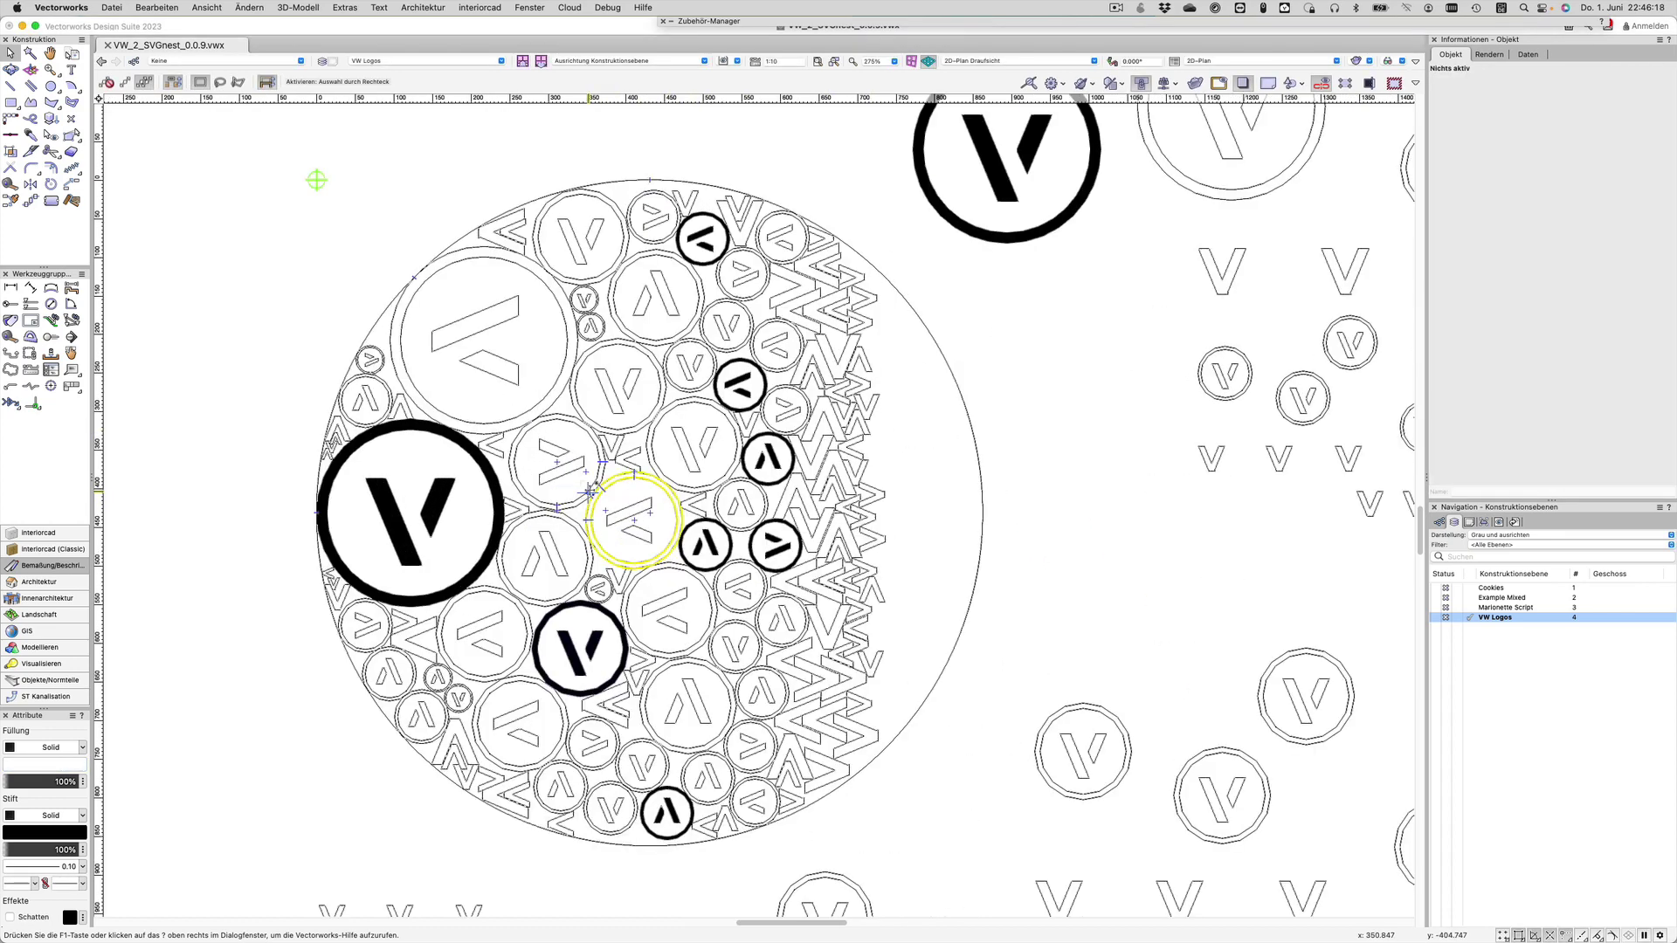
pyautogui.scroll(2, 617, 498)
pyautogui.scroll(2, 588, 492)
pyautogui.scroll(-3, 587, 493)
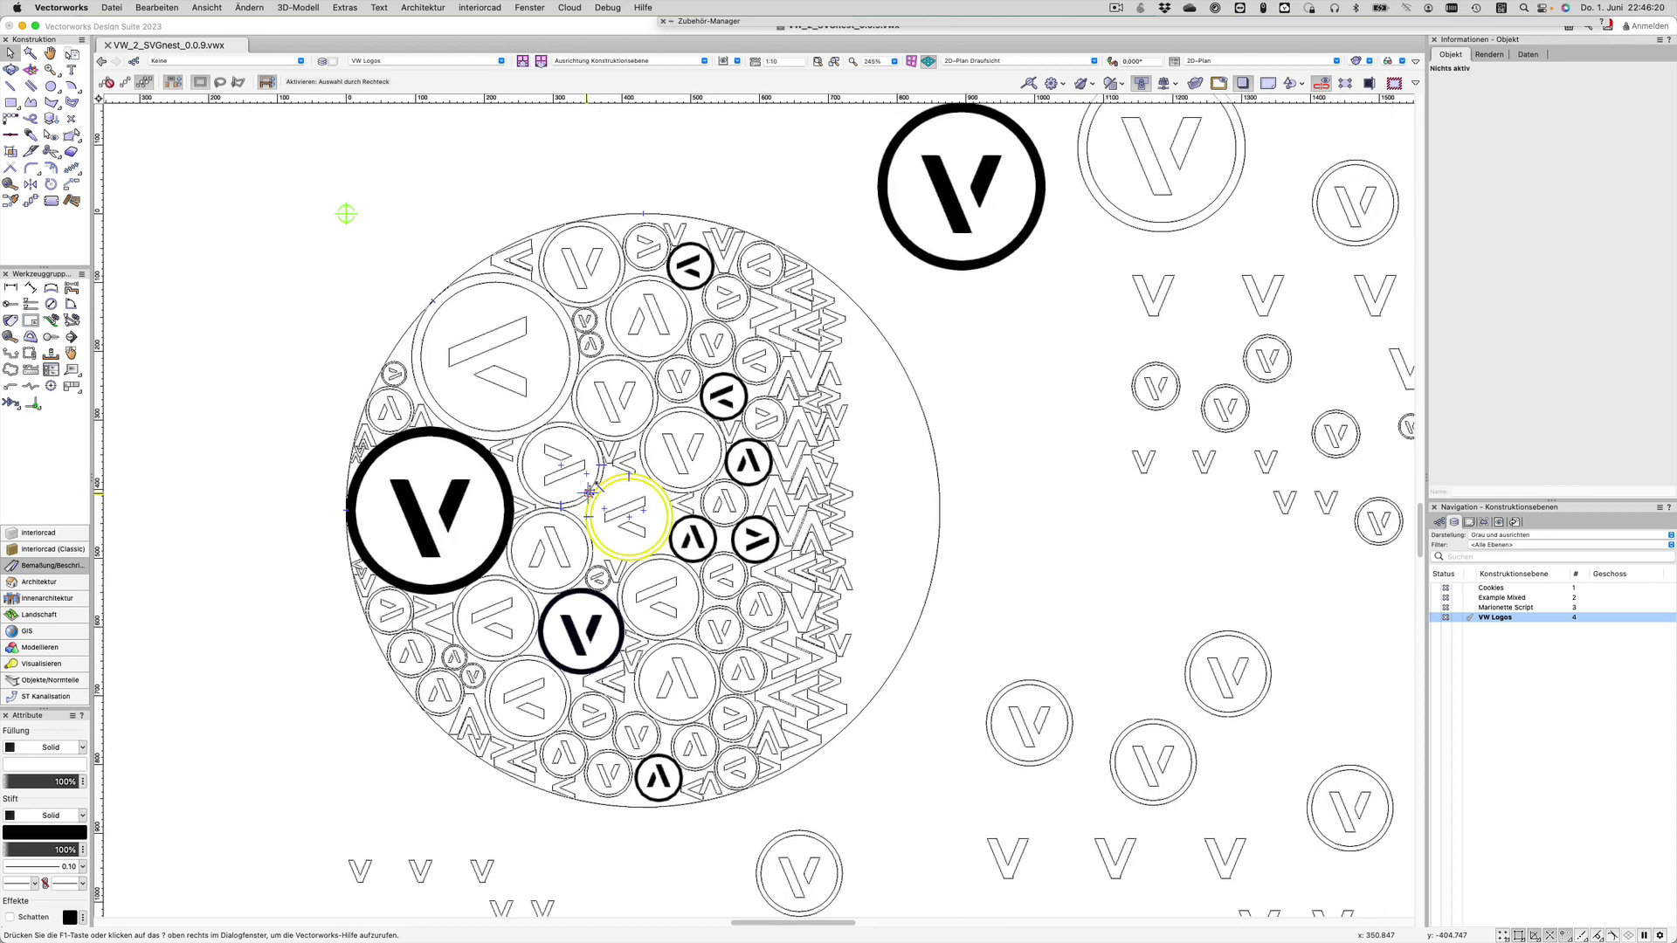
pyautogui.scroll(1, 588, 492)
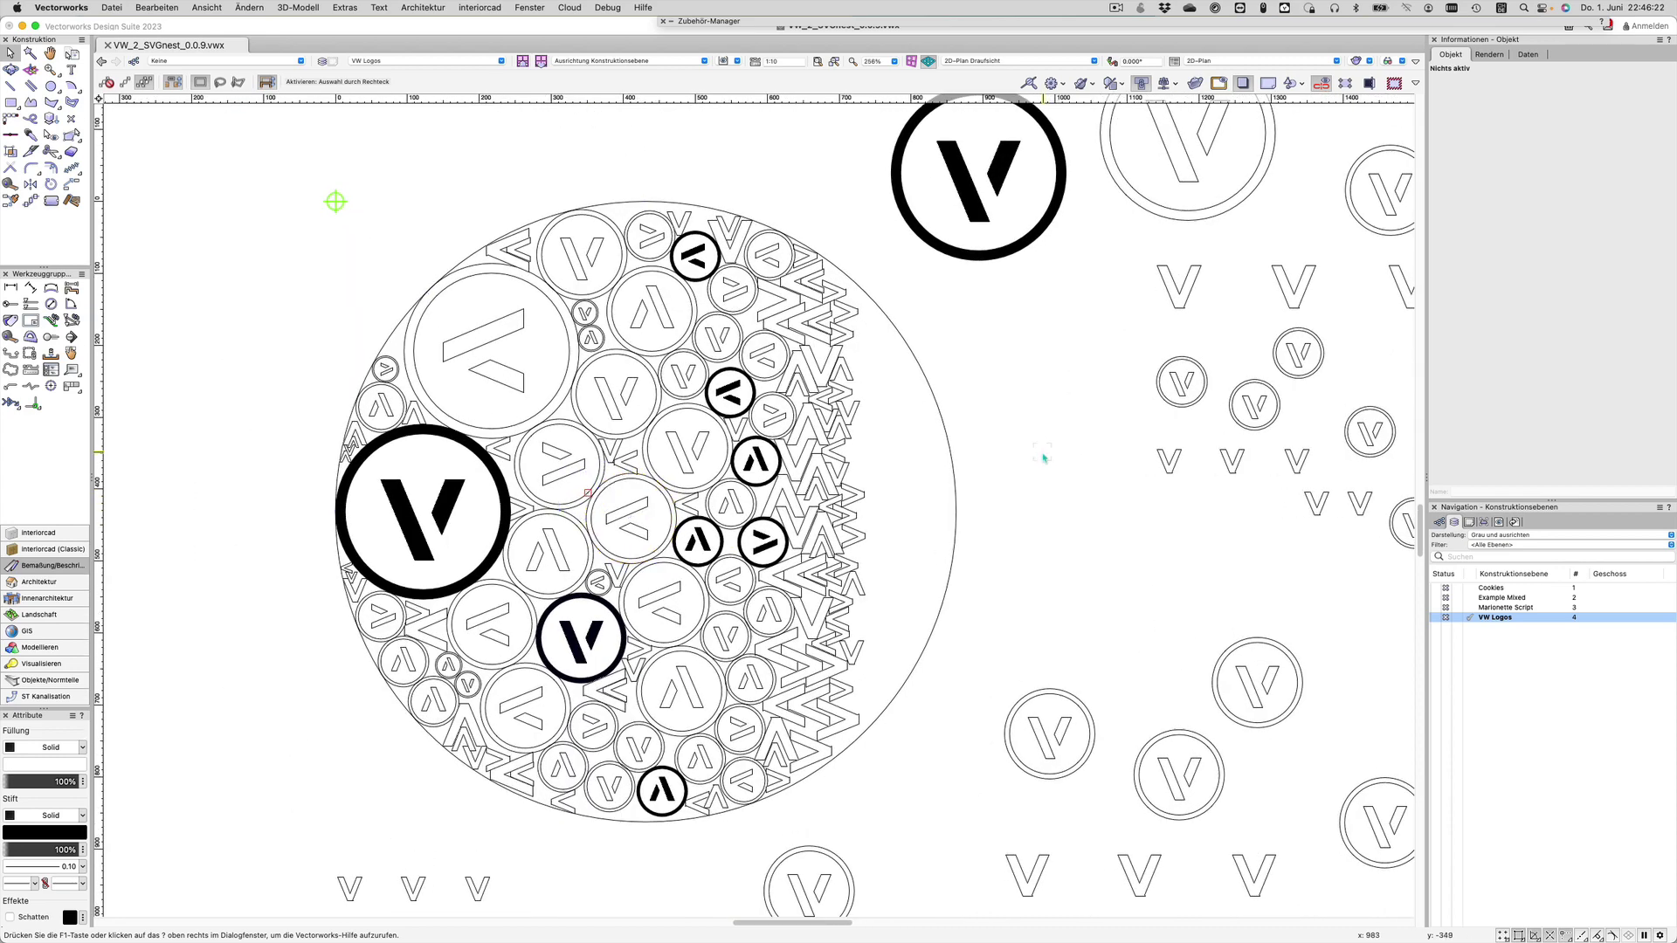